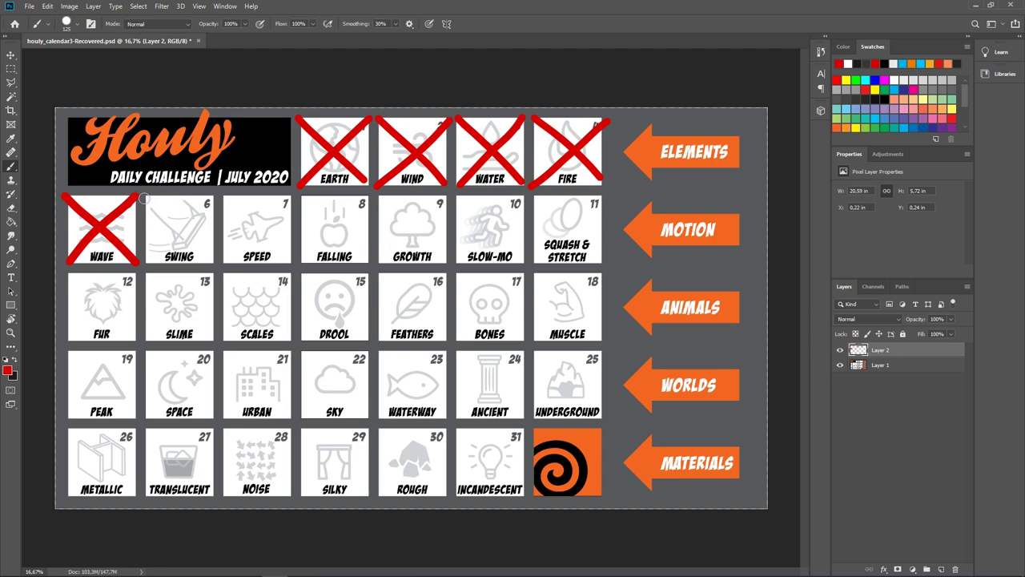
Cross out the day 6 SWING tile with two diagonal red brush strokes, using a thinner brush after undoing the first stroke.
{"action": "left_click_drag", "start_coordinate": [144, 195], "coordinate": [210, 265]}
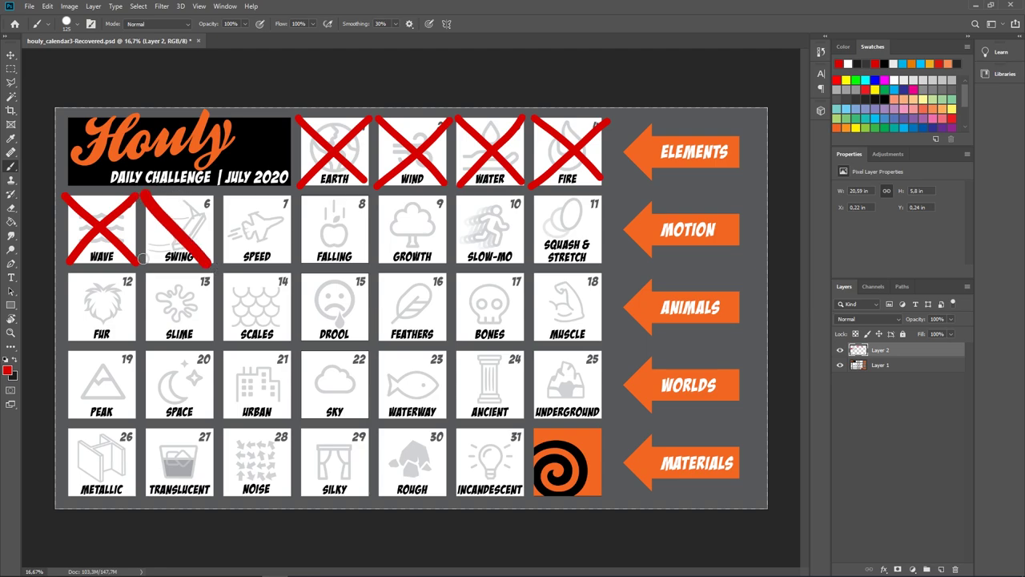
{"action": "key", "text": "ctrl+z"}
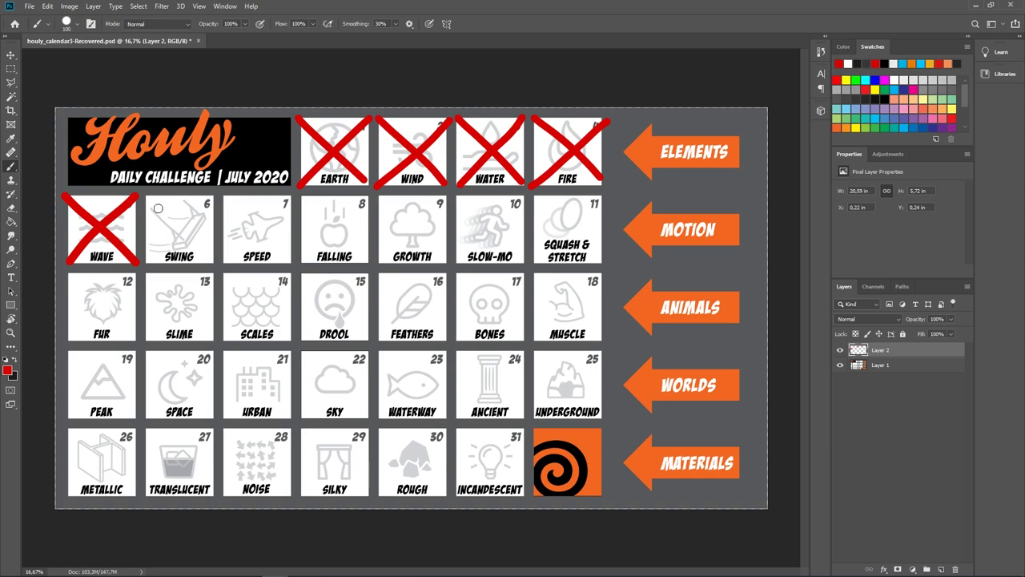
{"action": "left_click_drag", "start_coordinate": [145, 196], "coordinate": [221, 262]}
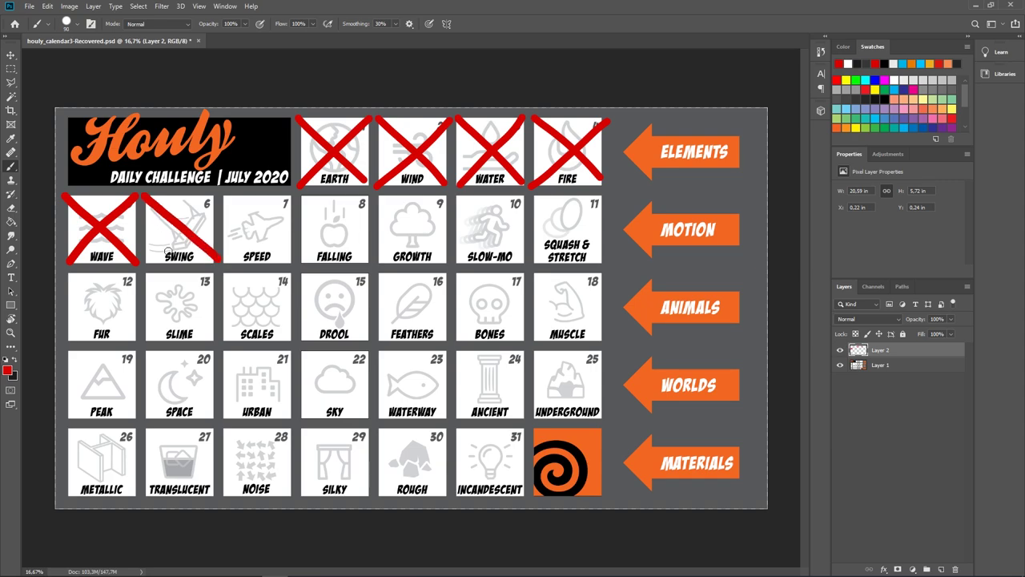
{"action": "left_click_drag", "start_coordinate": [141, 259], "coordinate": [216, 190]}
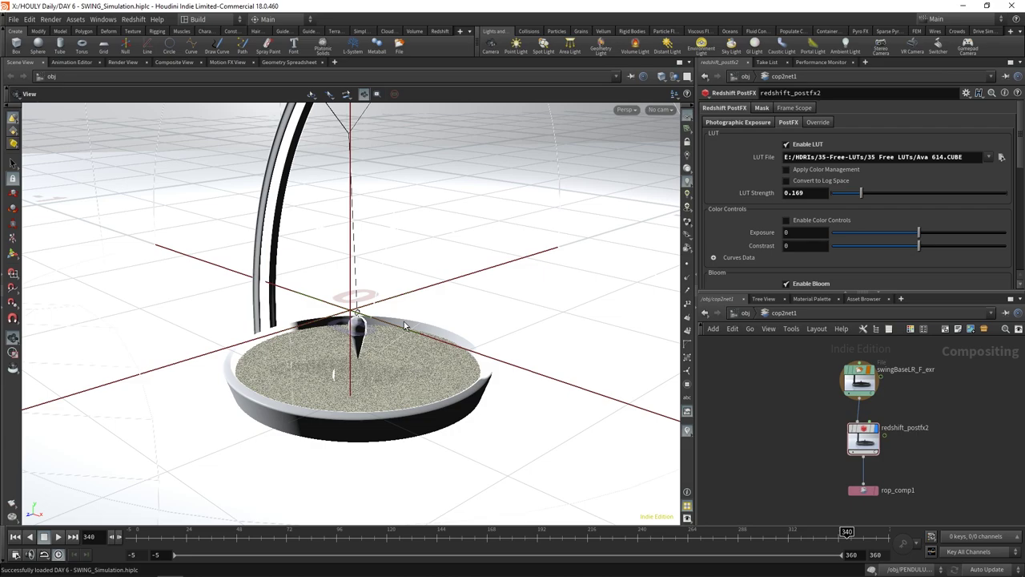
In Houdini, go from the compositing network to the object level and switch the viewport to simpler lighting without high-quality shading.
{"action": "left_click", "coordinate": [748, 313]}
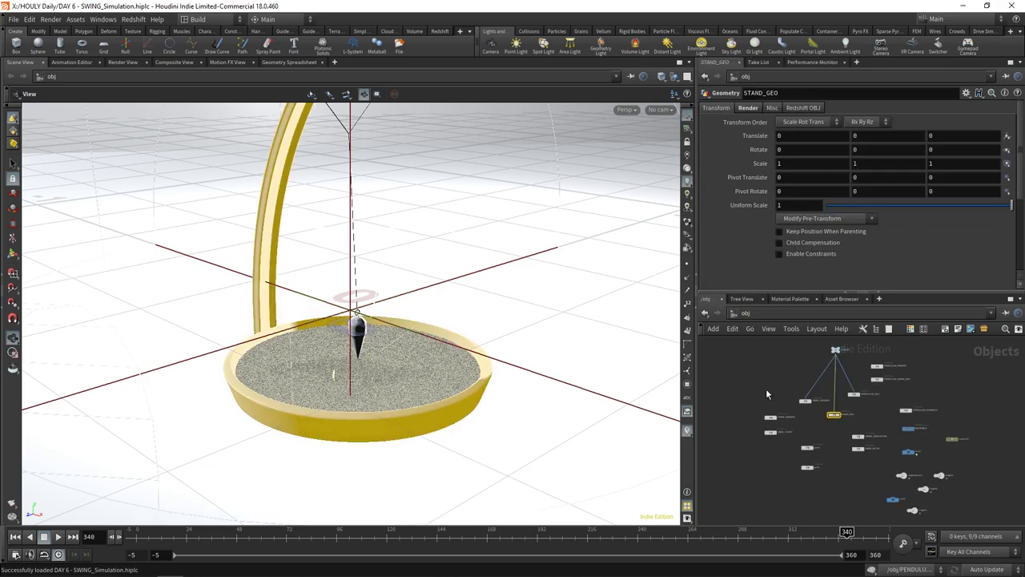
{"action": "left_click", "coordinate": [802, 430]}
{"action": "scroll", "coordinate": [802, 433], "scroll_direction": "up", "scroll_amount": 2}
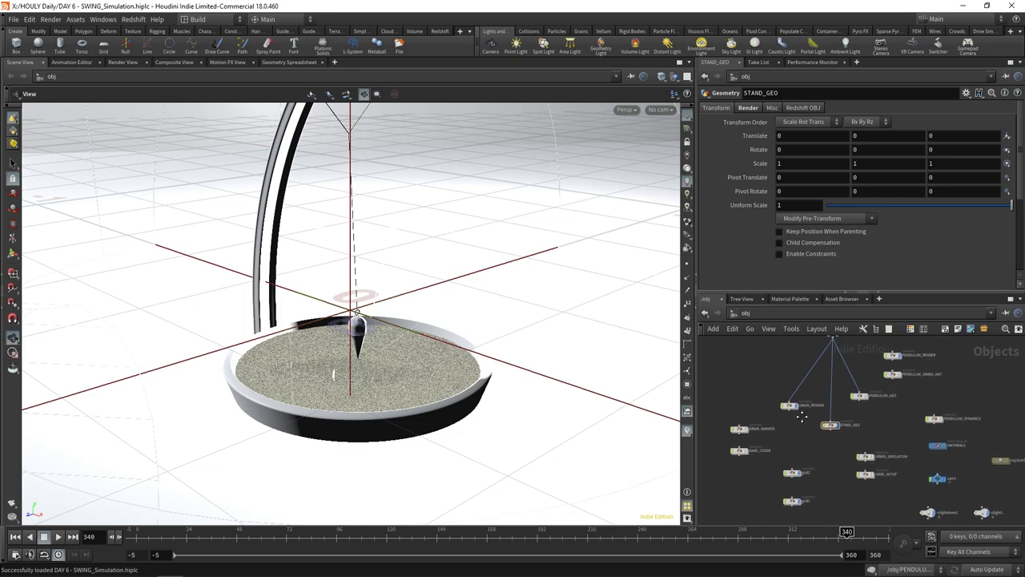
{"action": "middle_click_drag", "start_coordinate": [798, 436], "coordinate": [791, 435]}
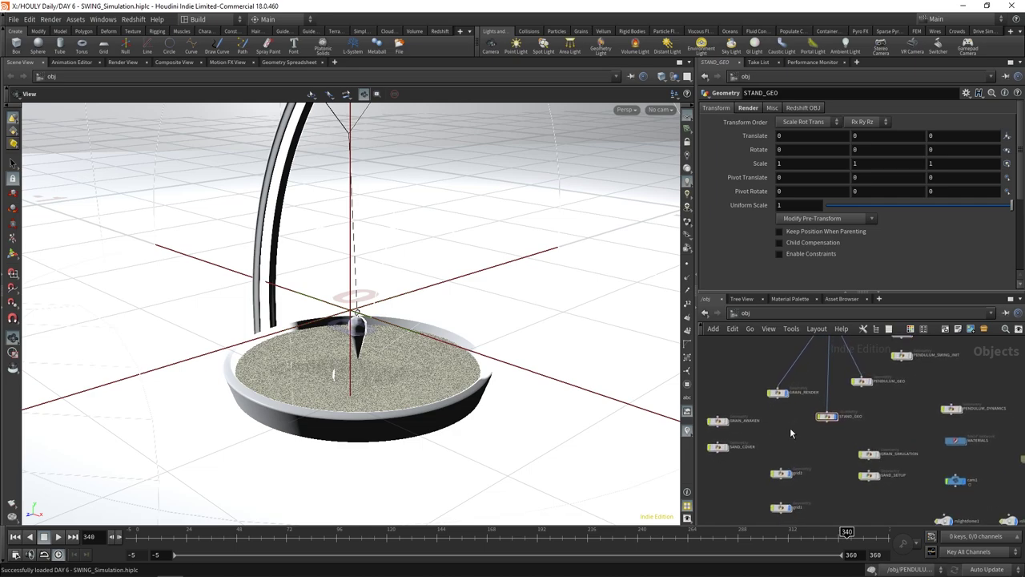
{"action": "scroll", "coordinate": [790, 432], "scroll_direction": "up", "scroll_amount": 1}
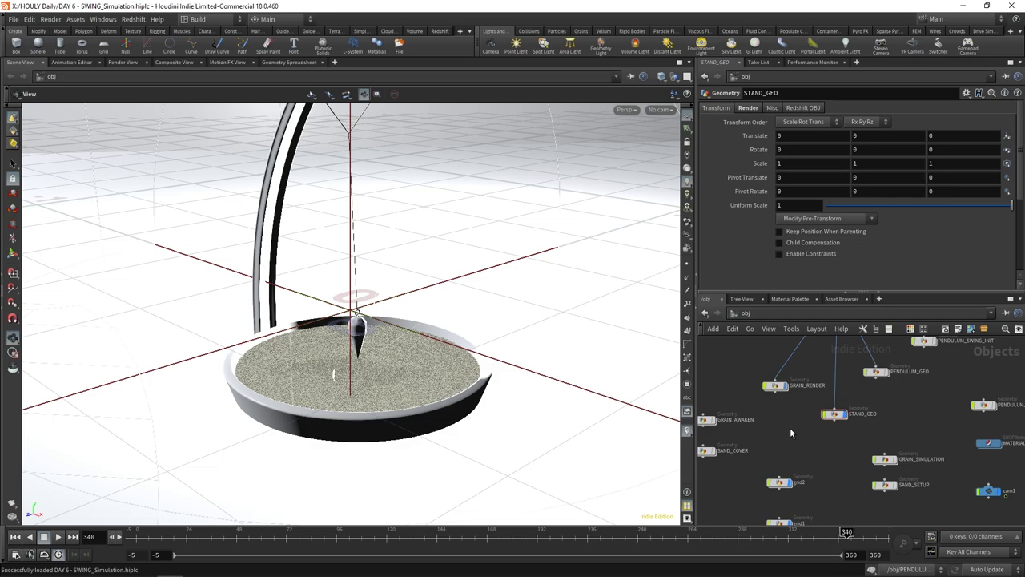
{"action": "middle_click_drag", "start_coordinate": [790, 427], "coordinate": [798, 476]}
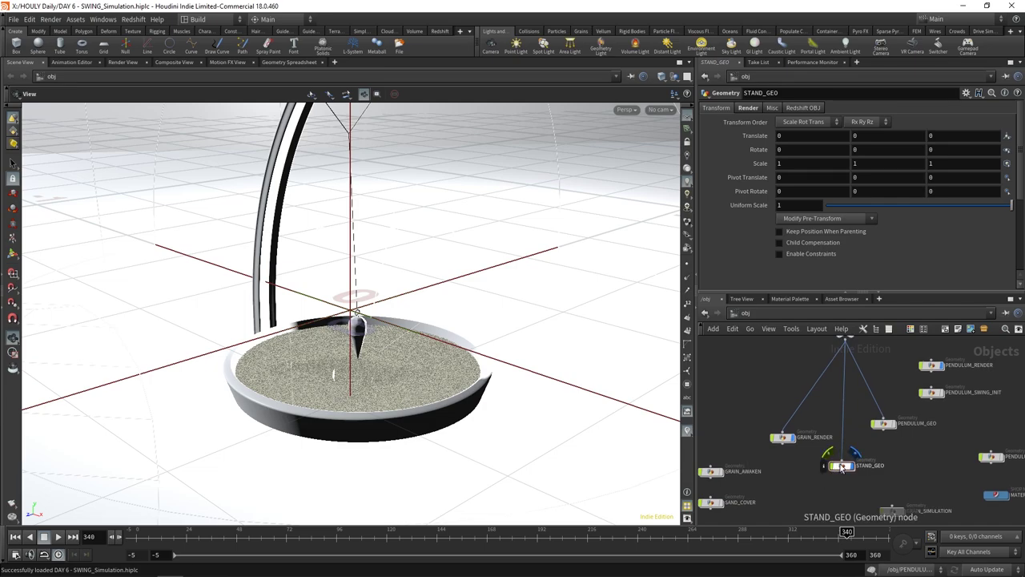
{"action": "left_click", "coordinate": [686, 156]}
{"action": "left_click", "coordinate": [687, 168]}
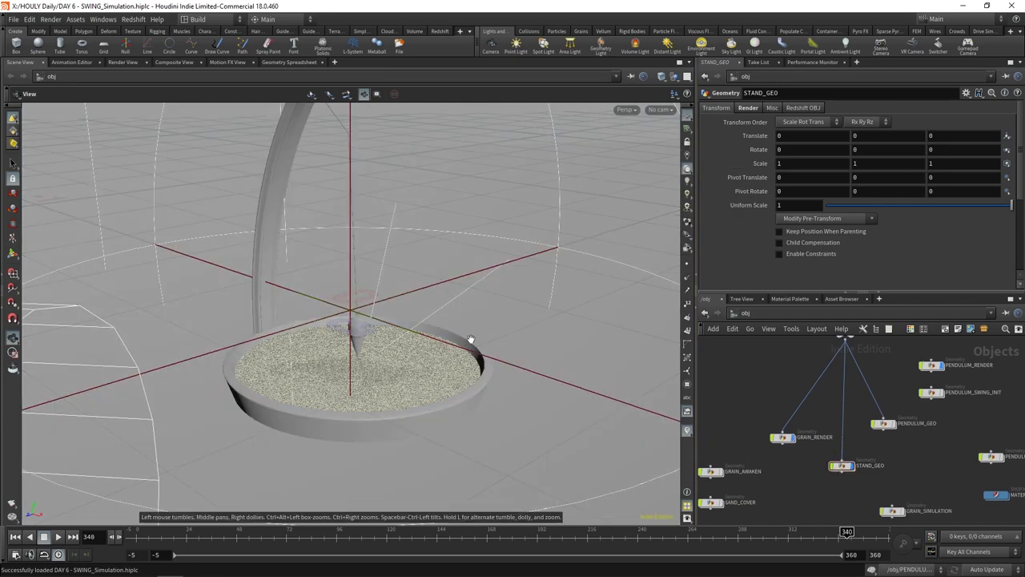
Inspect the node chain inside PENDULUM_SWING_INIT down to its GEO_OUT and CONSTRAINTS_OUT nodes and return to the object level.
{"action": "middle_click_drag", "start_coordinate": [951, 412], "coordinate": [908, 441]}
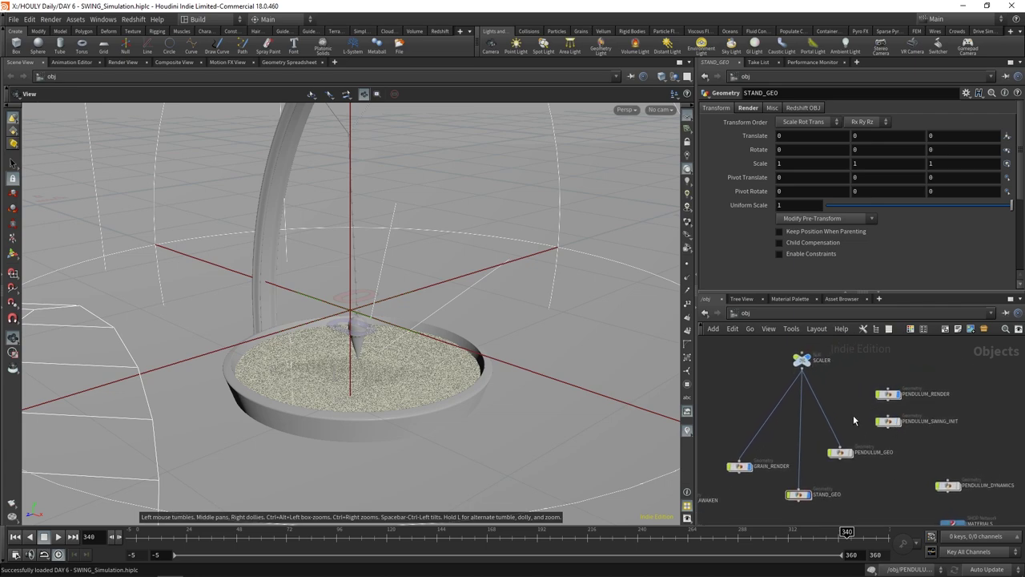
{"action": "double_click", "coordinate": [877, 410]}
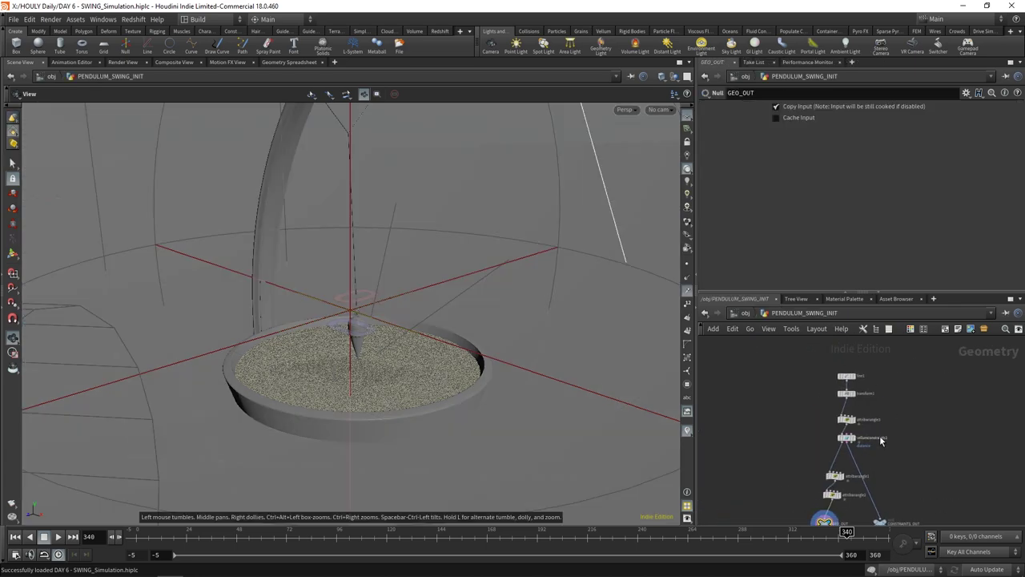
{"action": "scroll", "coordinate": [869, 401], "scroll_direction": "up", "scroll_amount": 2}
{"action": "middle_click_drag", "start_coordinate": [886, 412], "coordinate": [861, 361]}
{"action": "scroll", "coordinate": [859, 359], "scroll_direction": "down", "scroll_amount": 1}
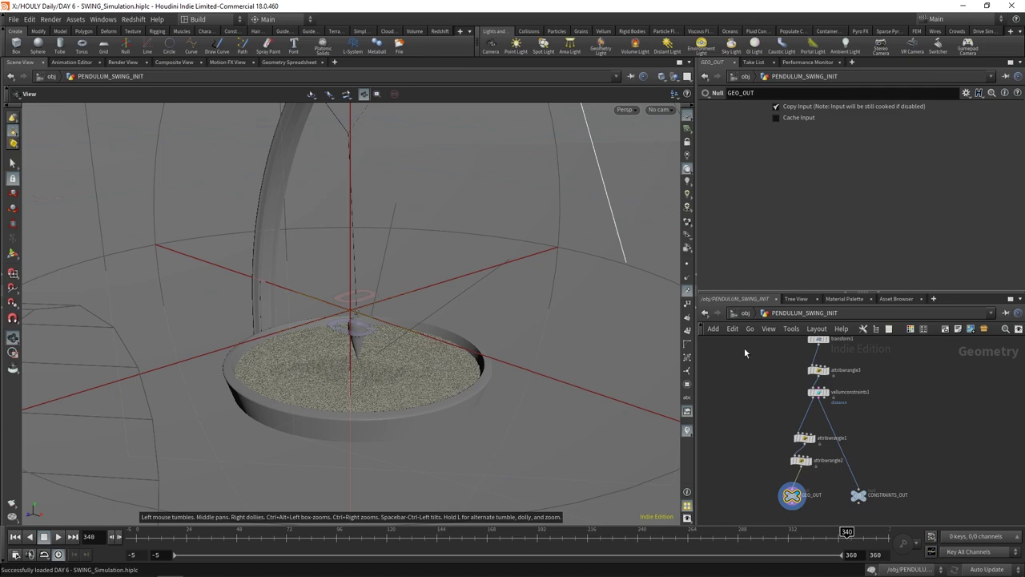
{"action": "left_click", "coordinate": [746, 313]}
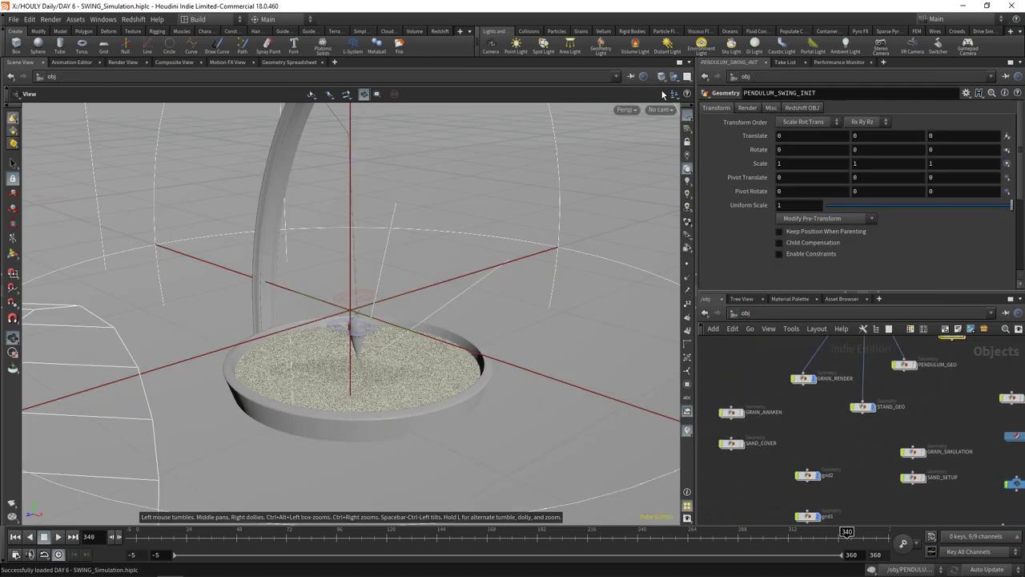
Set the viewport to hide other objects and enter the PENDULUM_DYNAMICS network.
{"action": "left_click", "coordinate": [674, 76]}
{"action": "left_click", "coordinate": [705, 111]}
{"action": "mouse_move", "coordinate": [787, 407]}
{"action": "middle_mouse_down"}
{"action": "mouse_move", "coordinate": [766, 366]}
{"action": "mouse_move", "coordinate": [795, 384]}
{"action": "mouse_move", "coordinate": [771, 397]}
{"action": "middle_mouse_up"}
{"action": "scroll", "coordinate": [766, 366], "scroll_direction": "down", "scroll_amount": 2}
{"action": "middle_click_drag", "start_coordinate": [858, 383], "coordinate": [826, 444]}
{"action": "scroll", "coordinate": [873, 431], "scroll_direction": "up", "scroll_amount": 3}
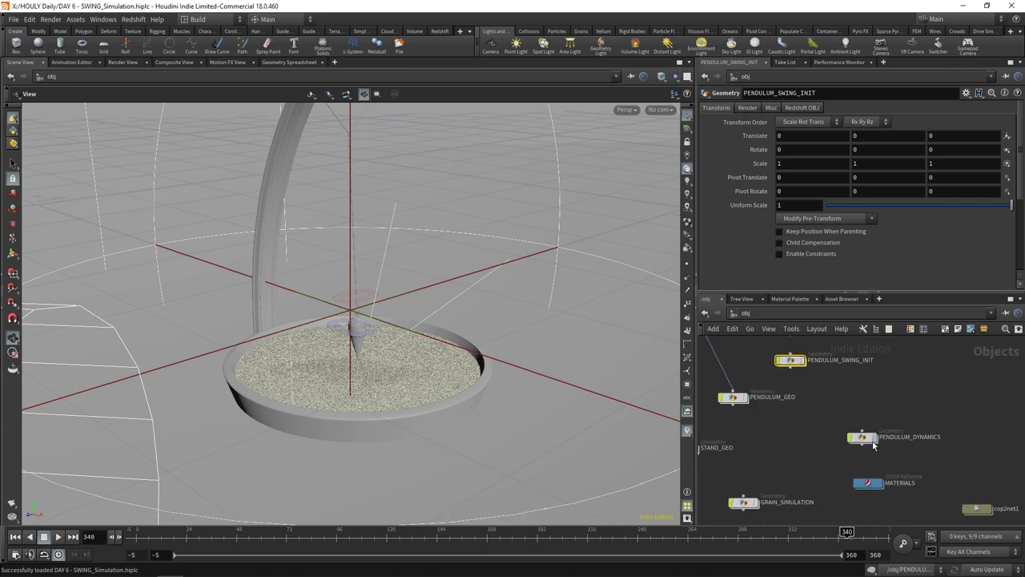
{"action": "double_click", "coordinate": [872, 441]}
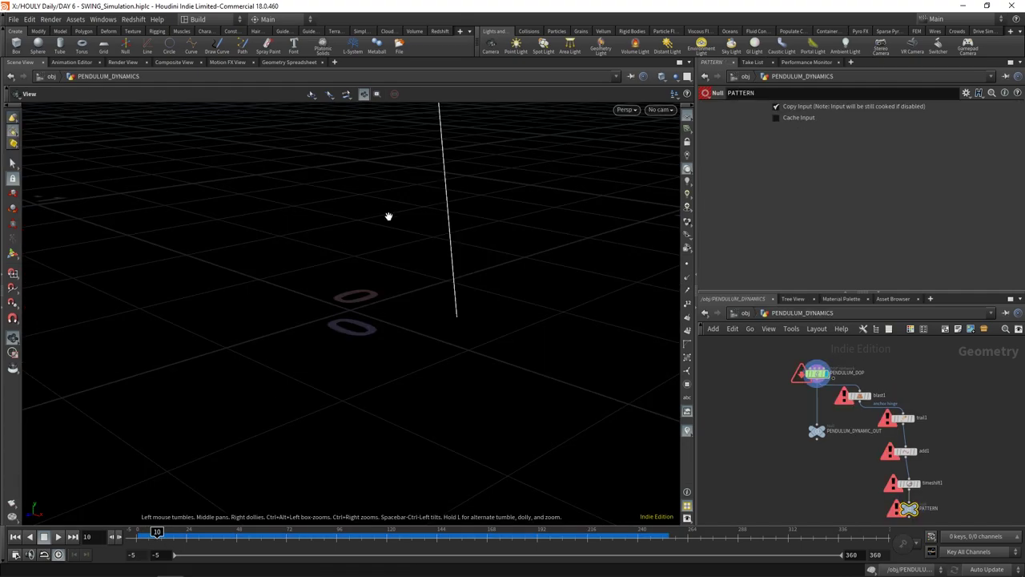
Frame the Y-shaped pendulum line in the viewport and scrub the simulation to frame 118.
{"action": "left_click_drag", "start_coordinate": [461, 184], "coordinate": [425, 374]}
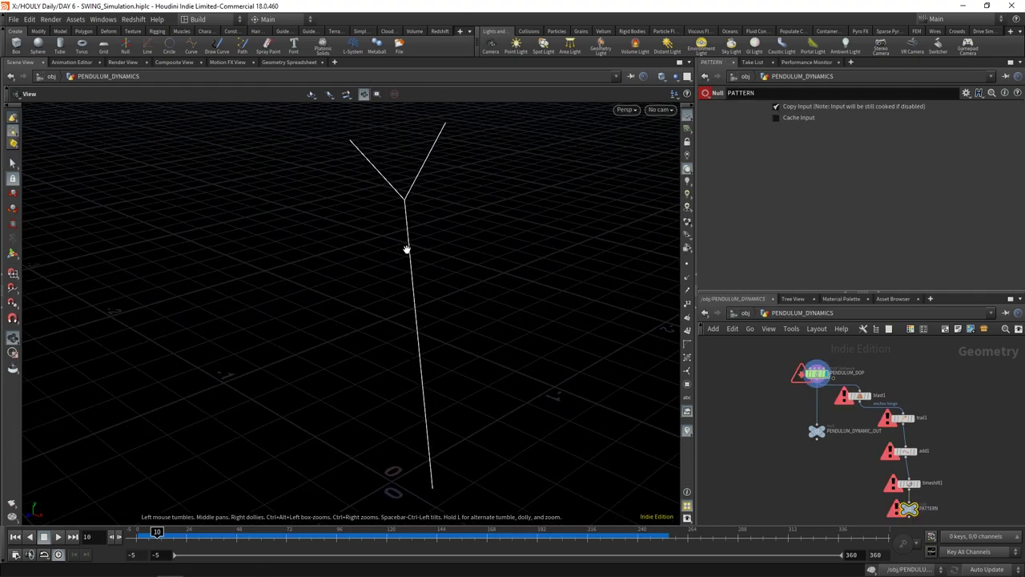
{"action": "left_click_drag", "start_coordinate": [405, 249], "coordinate": [405, 226]}
{"action": "middle_click_drag", "start_coordinate": [424, 239], "coordinate": [419, 206]}
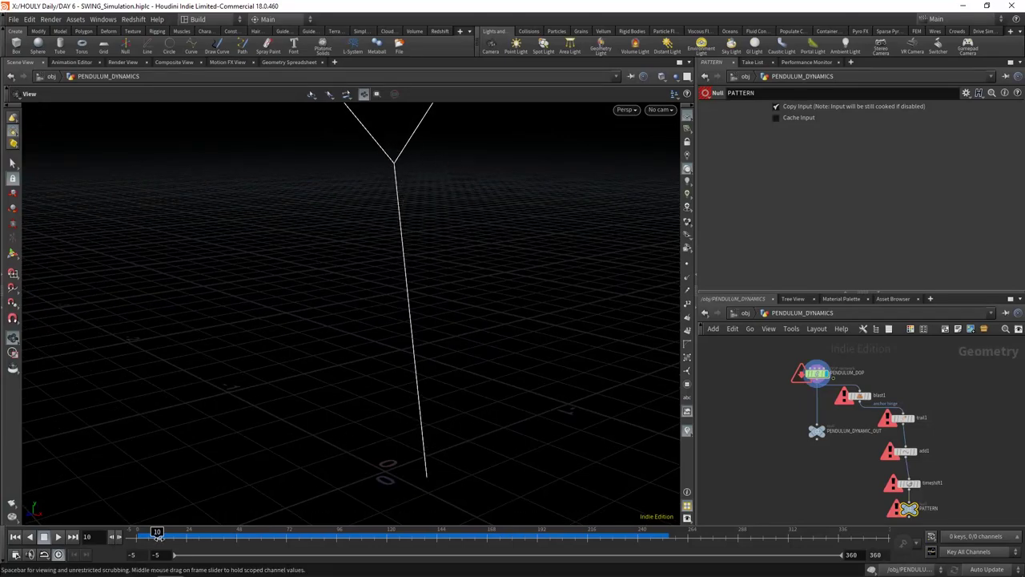
{"action": "left_click_drag", "start_coordinate": [158, 535], "coordinate": [383, 536]}
{"action": "middle_click_drag", "start_coordinate": [402, 193], "coordinate": [398, 220]}
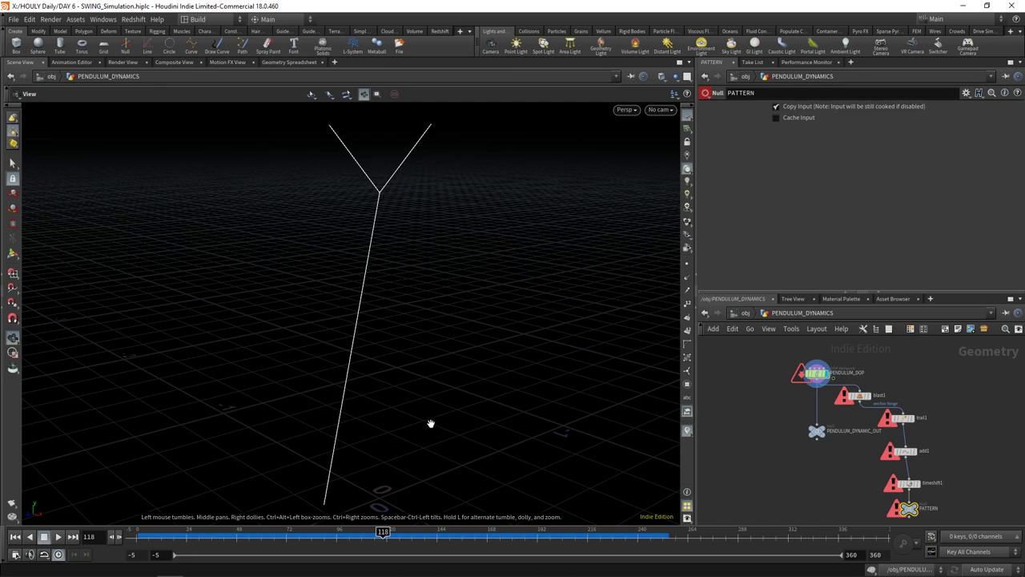
Examine the pendulum's hinge where the two upper strings meet and scrub the simulation to frame 208.
{"action": "middle_click_drag", "start_coordinate": [362, 173], "coordinate": [366, 179]}
{"action": "middle_click_drag", "start_coordinate": [439, 333], "coordinate": [409, 331]}
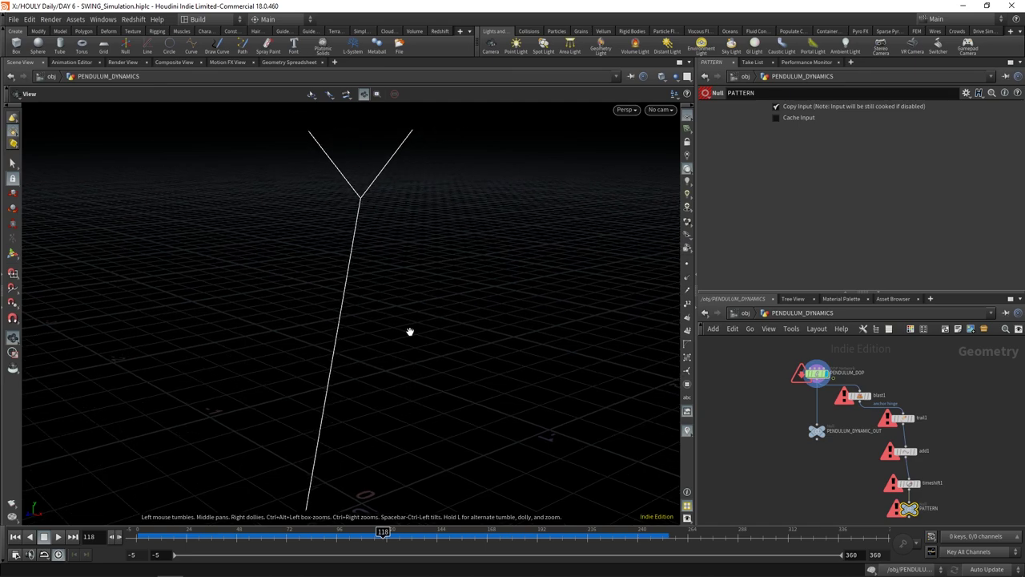
{"action": "right_click_drag", "start_coordinate": [410, 332], "coordinate": [412, 311]}
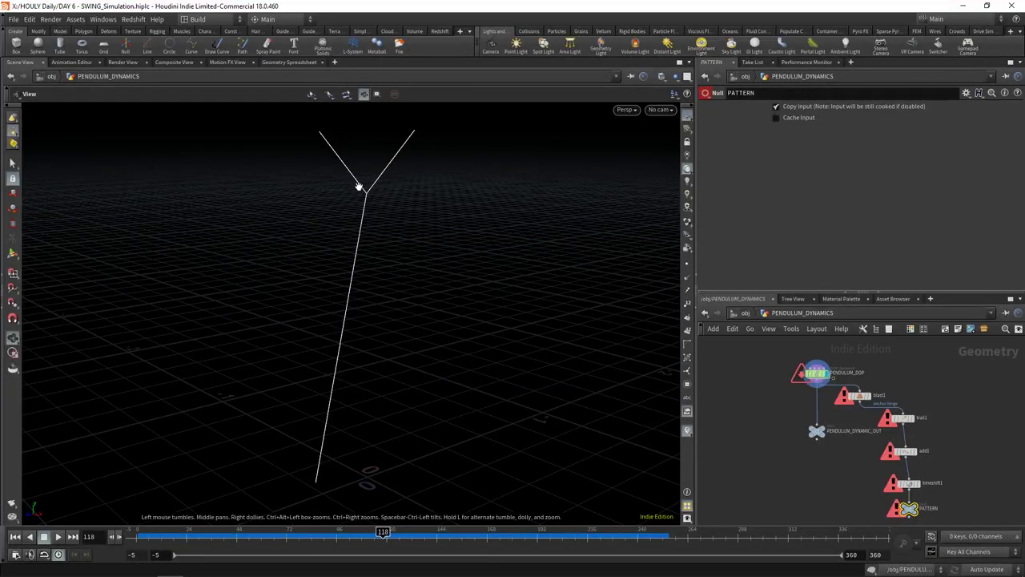
{"action": "mouse_move", "coordinate": [393, 535]}
{"action": "left_mouse_down"}
{"action": "mouse_move", "coordinate": [656, 536]}
{"action": "mouse_move", "coordinate": [176, 521]}
{"action": "mouse_move", "coordinate": [251, 533]}
{"action": "mouse_move", "coordinate": [183, 532]}
{"action": "mouse_move", "coordinate": [571, 531]}
{"action": "left_mouse_up"}
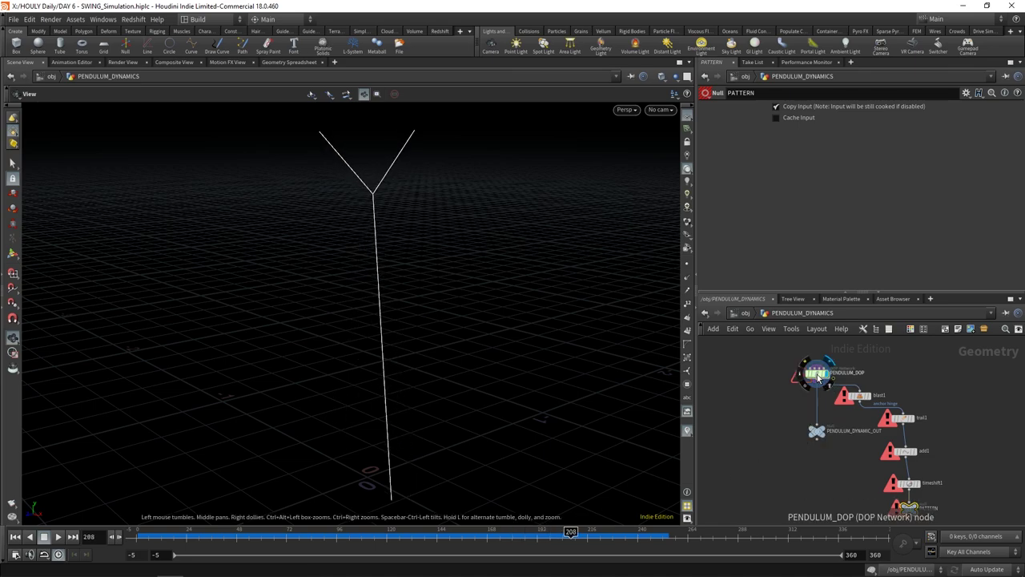
Display the PATTERN node's curve, view it from above and scrub the timeline to frame 159.
{"action": "middle_click_drag", "start_coordinate": [907, 382], "coordinate": [879, 370]}
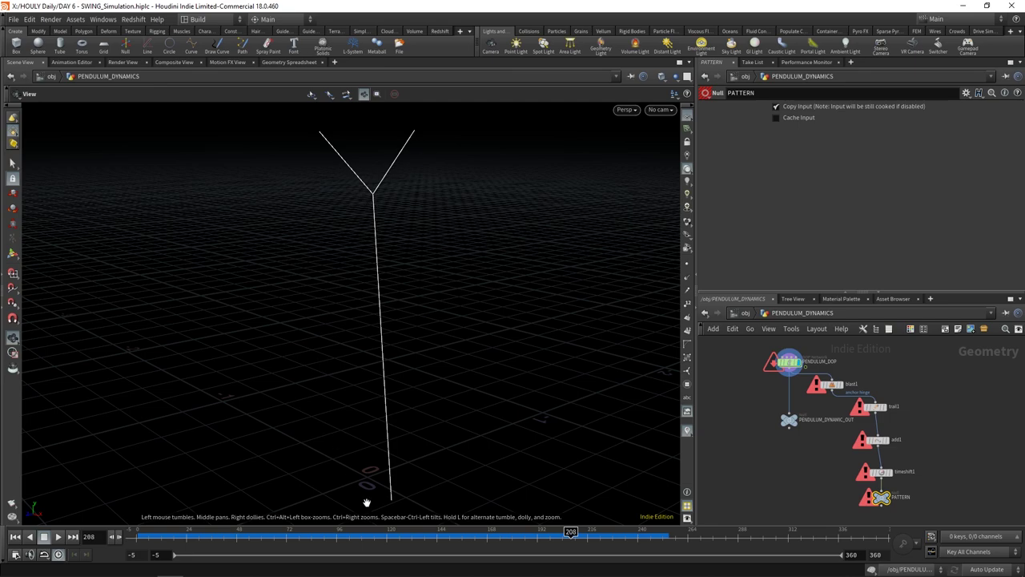
{"action": "scroll", "coordinate": [889, 468], "scroll_direction": "up", "scroll_amount": 2}
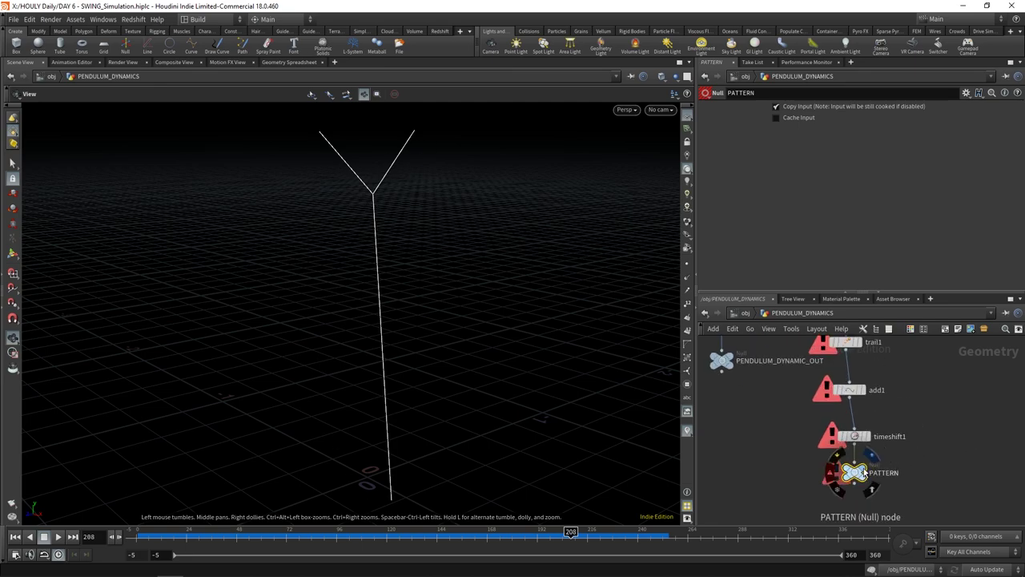
{"action": "left_click", "coordinate": [864, 468]}
{"action": "left_click_drag", "start_coordinate": [391, 435], "coordinate": [393, 446]}
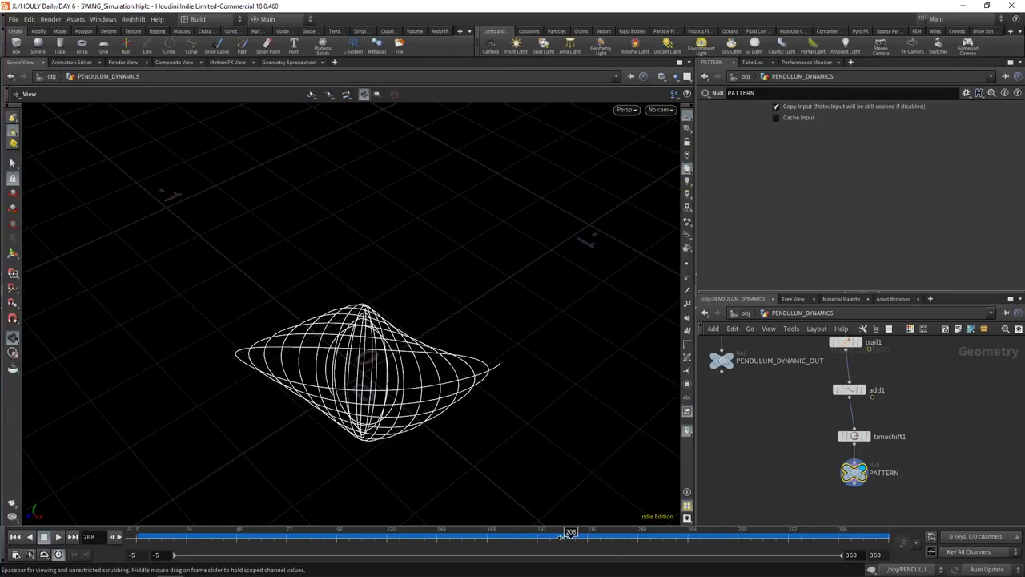
{"action": "left_click_drag", "start_coordinate": [562, 535], "coordinate": [469, 531]}
Display the add1 node and scrub the timeline to frame 344 to examine how the pendulum's trail is drawn.
{"action": "middle_click_drag", "start_coordinate": [895, 374], "coordinate": [880, 423]}
{"action": "scroll", "coordinate": [886, 416], "scroll_direction": "down", "scroll_amount": 1}
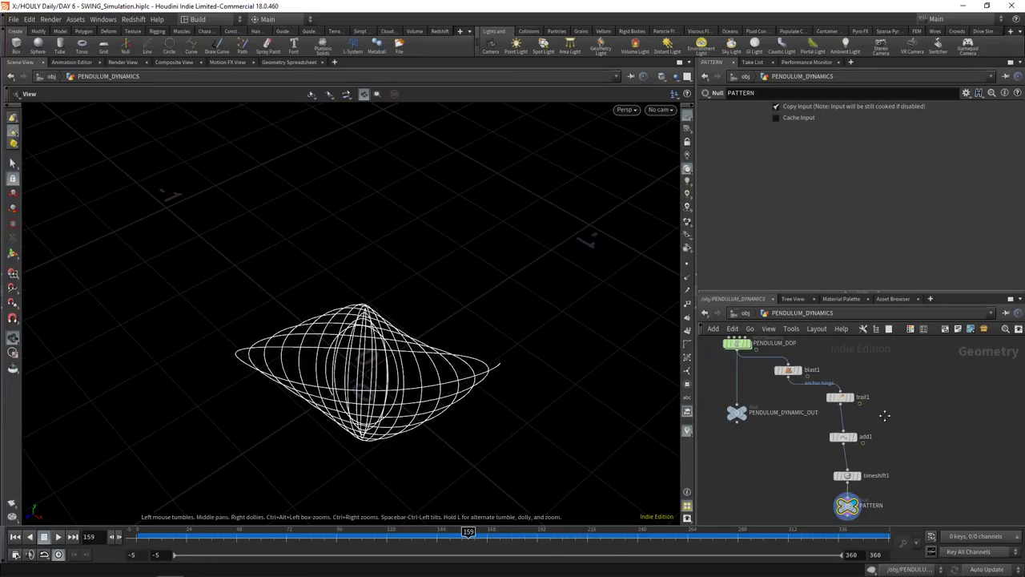
{"action": "scroll", "coordinate": [869, 392], "scroll_direction": "up", "scroll_amount": 1}
{"action": "left_click", "coordinate": [851, 450]}
{"action": "left_click", "coordinate": [839, 455]}
{"action": "left_click_drag", "start_coordinate": [257, 534], "coordinate": [859, 498]}
{"action": "middle_click_drag", "start_coordinate": [906, 463], "coordinate": [901, 421]}
{"action": "scroll", "coordinate": [901, 421], "scroll_direction": "down", "scroll_amount": 2}
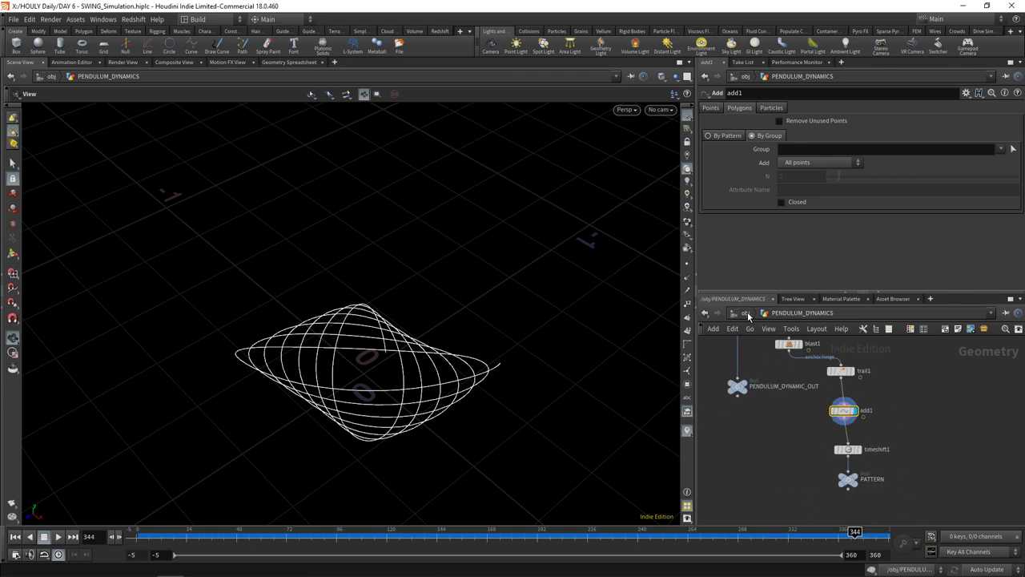
Open the PENDULUM_GEO network from the object level and examine the pendulum weight and its ring up close.
{"action": "left_click", "coordinate": [745, 313]}
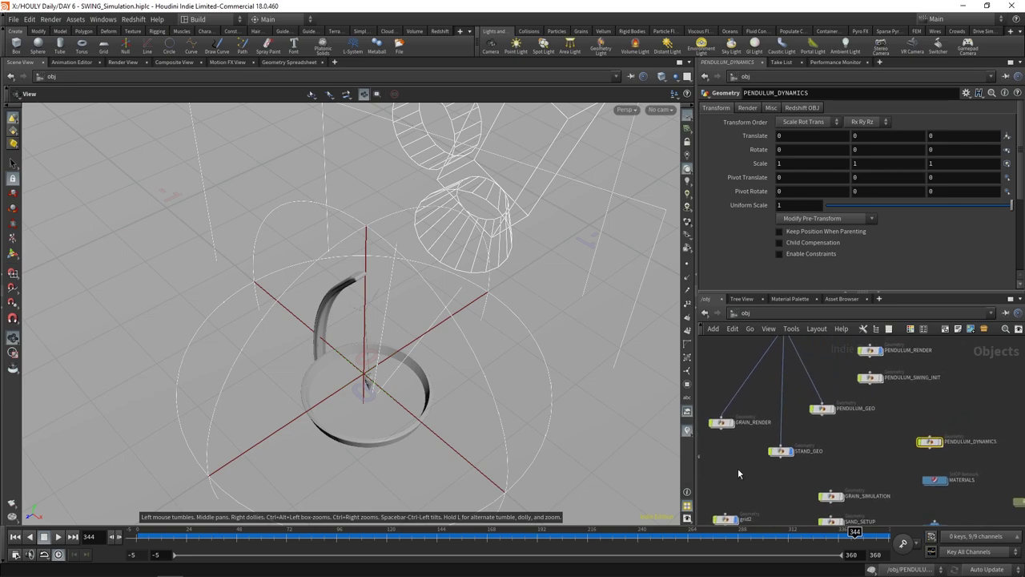
{"action": "scroll", "coordinate": [838, 432], "scroll_direction": "up", "scroll_amount": 2}
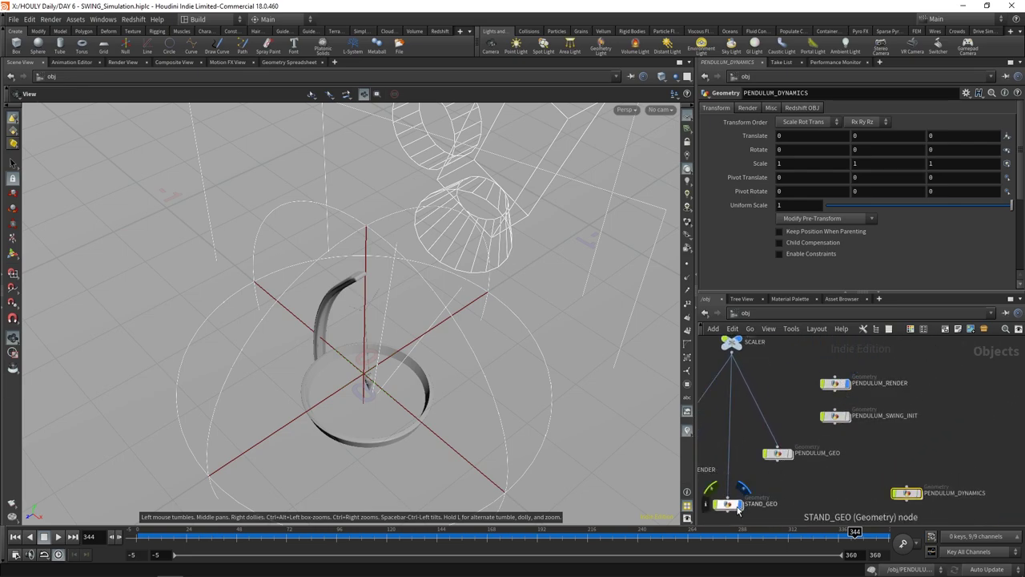
{"action": "double_click", "coordinate": [784, 453]}
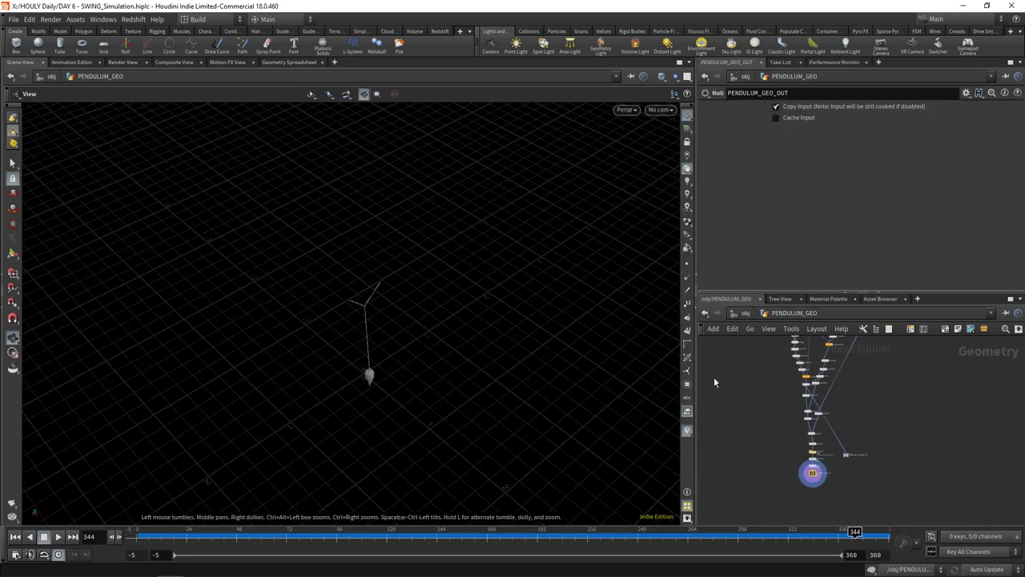
{"action": "left_click_drag", "start_coordinate": [328, 357], "coordinate": [377, 338]}
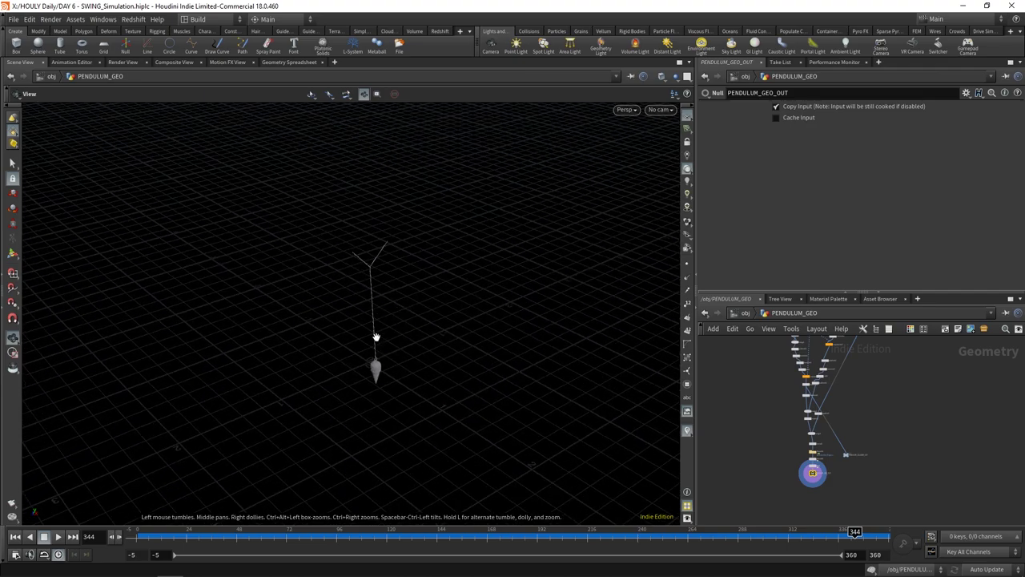
{"action": "key", "text": "g"}
{"action": "middle_click_drag", "start_coordinate": [379, 304], "coordinate": [392, 391]}
{"action": "right_click_drag", "start_coordinate": [392, 391], "coordinate": [376, 309]}
{"action": "middle_click_drag", "start_coordinate": [410, 412], "coordinate": [394, 339]}
{"action": "right_click_drag", "start_coordinate": [393, 339], "coordinate": [374, 401]}
{"action": "middle_click_drag", "start_coordinate": [353, 412], "coordinate": [377, 371]}
{"action": "right_click_drag", "start_coordinate": [377, 371], "coordinate": [362, 373]}
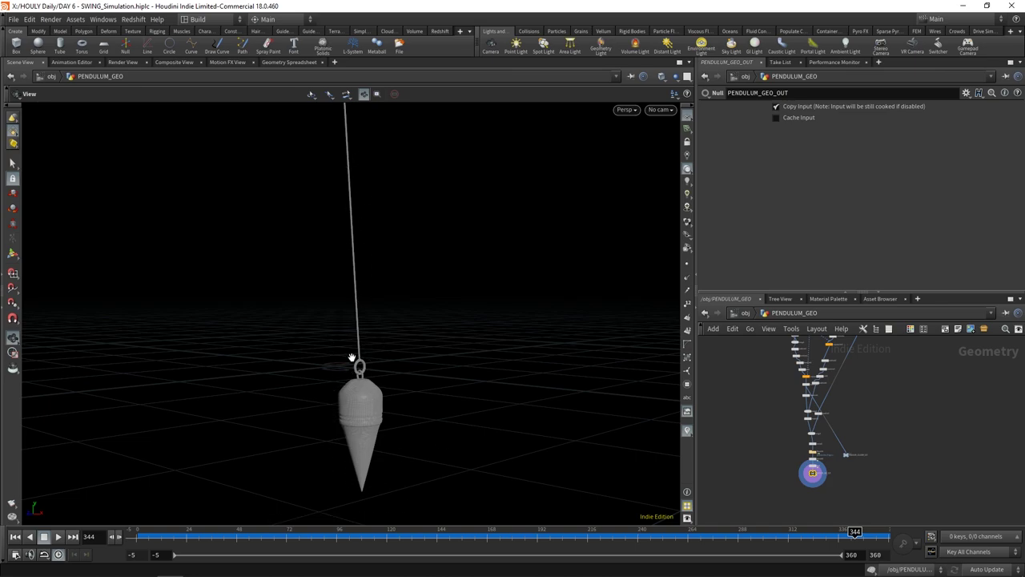
Look through the PENDULUM_GEO node tree from its topmost nodes down to the merges near the output.
{"action": "scroll", "coordinate": [829, 504], "scroll_direction": "up", "scroll_amount": 5}
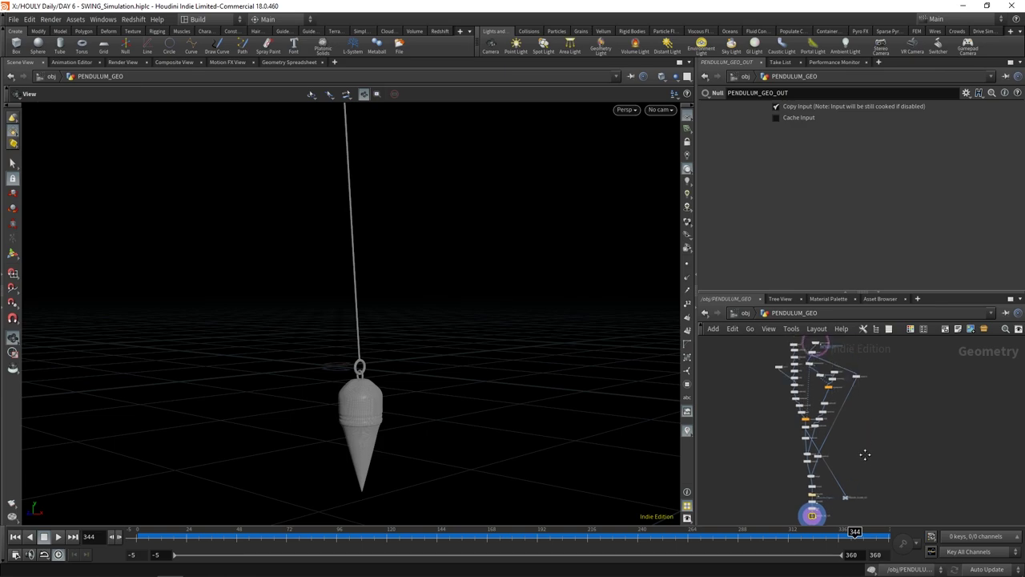
{"action": "middle_click_drag", "start_coordinate": [854, 475], "coordinate": [858, 541]}
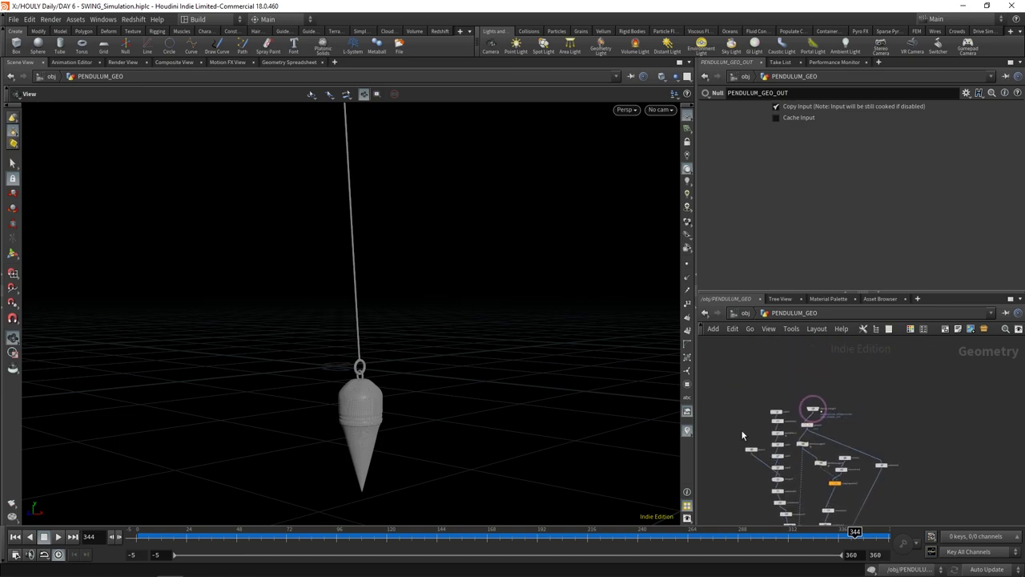
{"action": "scroll", "coordinate": [751, 388], "scroll_direction": "up", "scroll_amount": 3}
{"action": "middle_click_drag", "start_coordinate": [939, 439], "coordinate": [875, 340]}
{"action": "middle_click_drag", "start_coordinate": [906, 522], "coordinate": [906, 347]}
{"action": "scroll", "coordinate": [884, 439], "scroll_direction": "down", "scroll_amount": 3}
{"action": "middle_click_drag", "start_coordinate": [885, 439], "coordinate": [878, 400]}
Scrub the timeline to frame 185 and examine how the rope attaches to the ring on the pendulum weight.
{"action": "left_click_drag", "start_coordinate": [591, 534], "coordinate": [523, 536]}
{"action": "right_click_drag", "start_coordinate": [314, 403], "coordinate": [334, 371]}
{"action": "left_click_drag", "start_coordinate": [334, 370], "coordinate": [336, 236]}
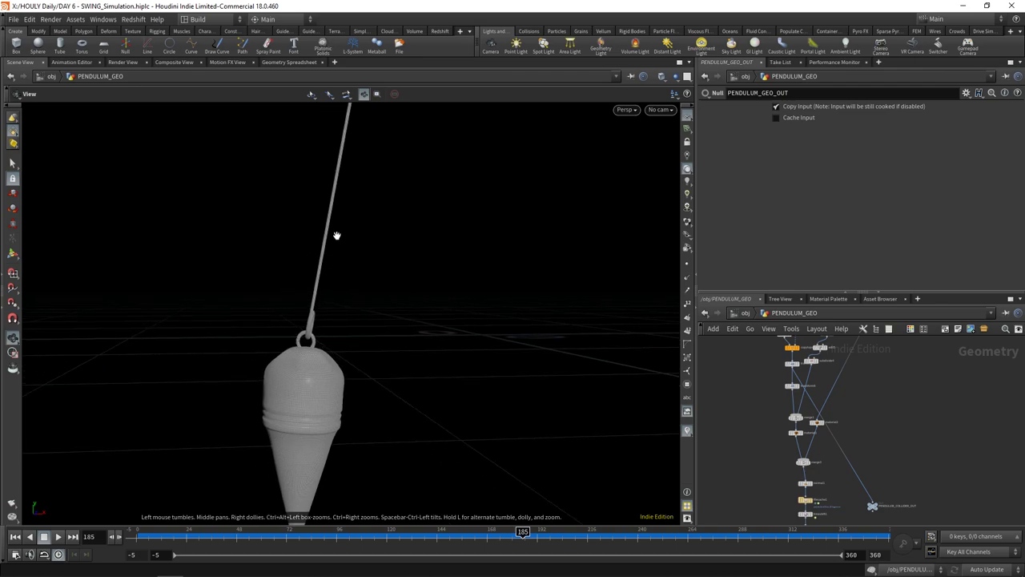
Examine the pendulum ring up close and select attribwrangle1 to show its direction code and Blend parameter.
{"action": "middle_click_drag", "start_coordinate": [309, 316], "coordinate": [315, 298]}
{"action": "right_click_drag", "start_coordinate": [347, 352], "coordinate": [291, 286]}
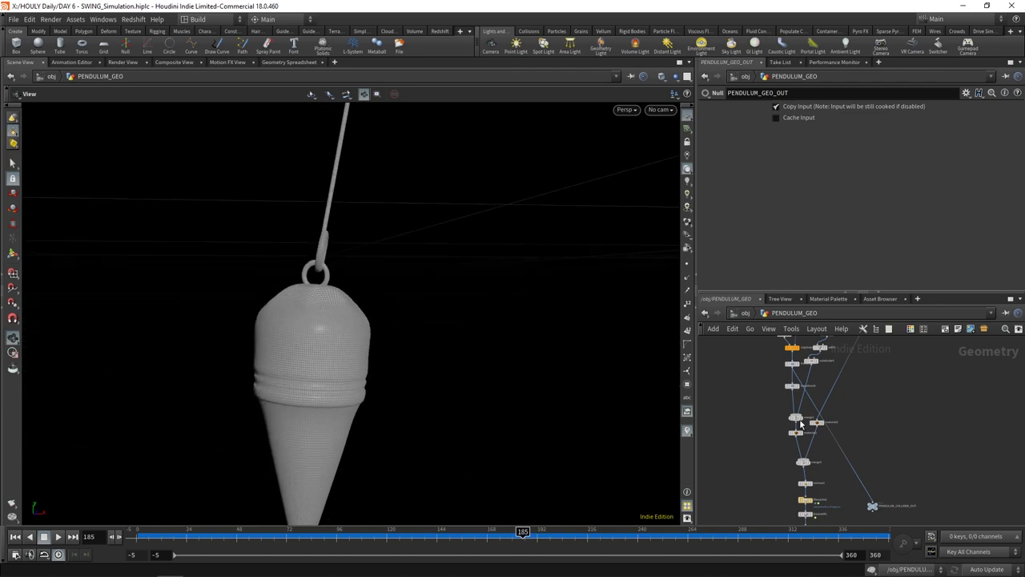
{"action": "middle_click_drag", "start_coordinate": [854, 390], "coordinate": [854, 426]}
{"action": "scroll", "coordinate": [813, 383], "scroll_direction": "up", "scroll_amount": 4}
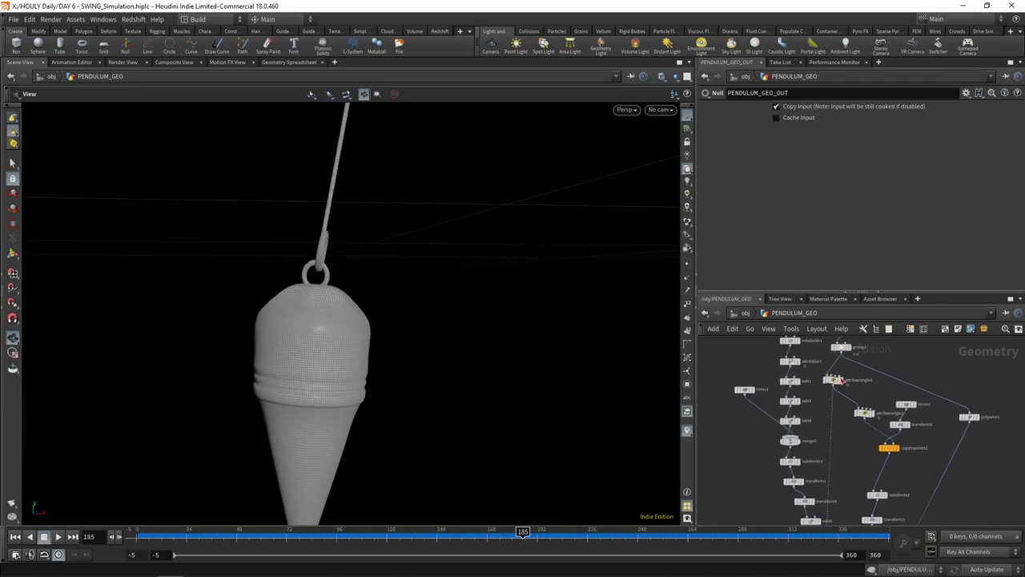
{"action": "left_click", "coordinate": [834, 378]}
{"action": "middle_click_drag", "start_coordinate": [462, 336], "coordinate": [450, 309]}
{"action": "scroll", "coordinate": [762, 271], "scroll_direction": "down", "scroll_amount": 1}
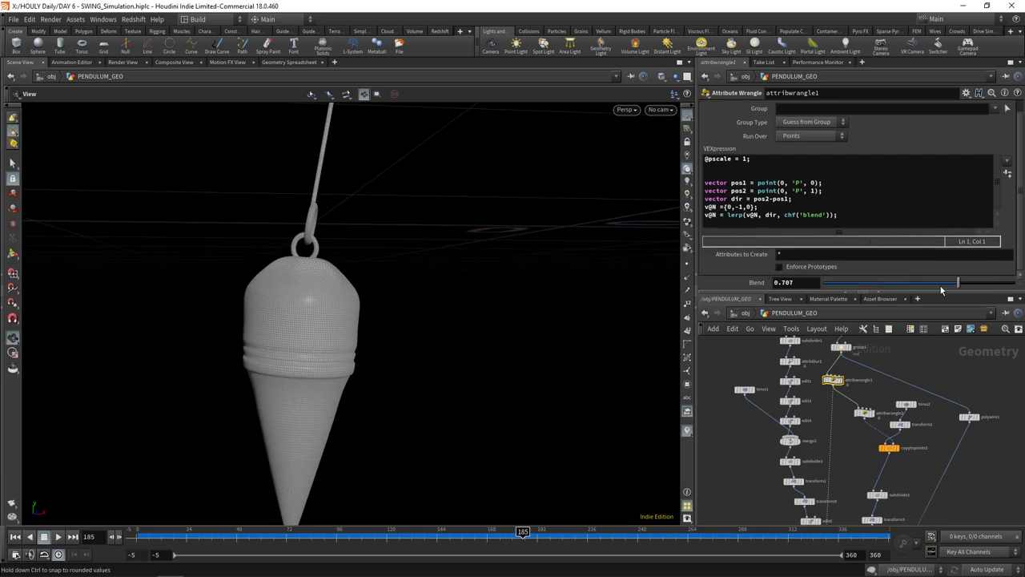
Display the normal1 node beneath the last merge and show its settings.
{"action": "middle_click_drag", "start_coordinate": [844, 454], "coordinate": [840, 344]}
{"action": "mouse_move", "coordinate": [879, 513]}
{"action": "middle_mouse_down"}
{"action": "mouse_move", "coordinate": [874, 357]}
{"action": "mouse_move", "coordinate": [874, 516]}
{"action": "middle_mouse_up"}
{"action": "scroll", "coordinate": [875, 357], "scroll_direction": "up", "scroll_amount": 1}
{"action": "left_click", "coordinate": [814, 439]}
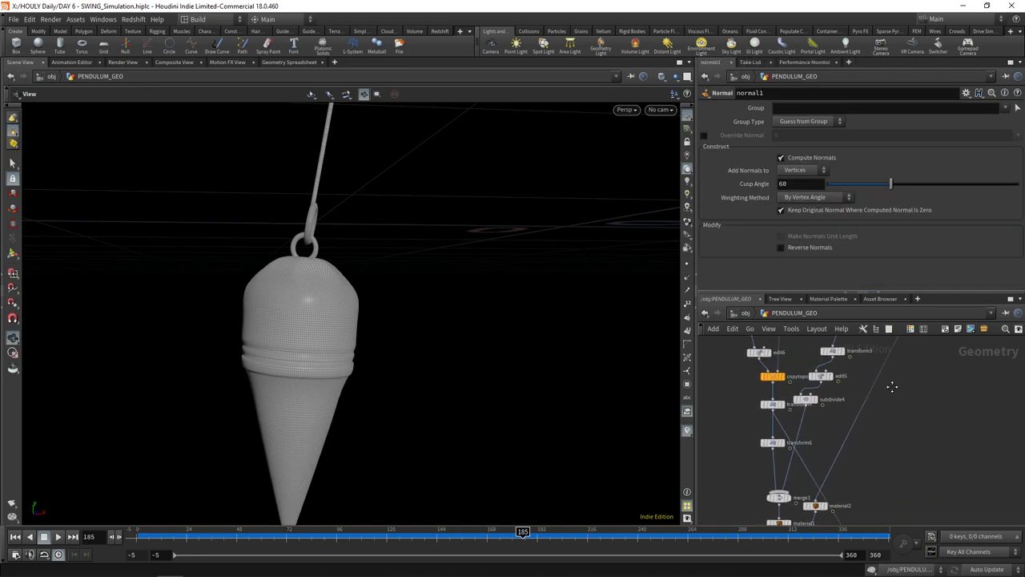
Test the pendulum weight's tilt with attribwrangle1's Blend at 0.003 and 1, and settle on 0.279.
{"action": "middle_click_drag", "start_coordinate": [892, 386], "coordinate": [965, 430]}
{"action": "middle_click_drag", "start_coordinate": [794, 390], "coordinate": [796, 424]}
{"action": "left_click", "coordinate": [782, 370]}
{"action": "left_click_drag", "start_coordinate": [905, 282], "coordinate": [674, 275]}
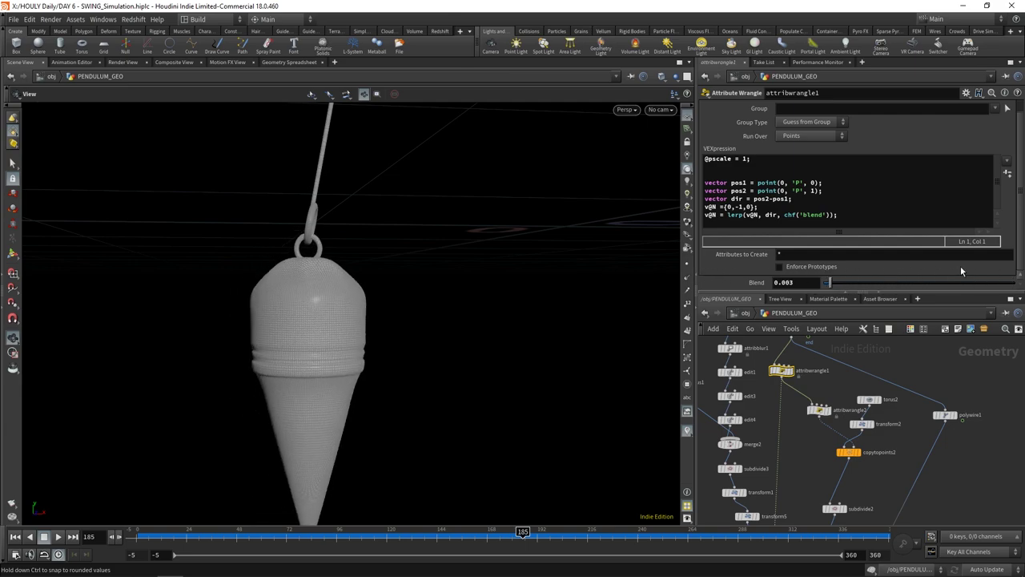
{"action": "left_click_drag", "start_coordinate": [961, 271], "coordinate": [1023, 263]}
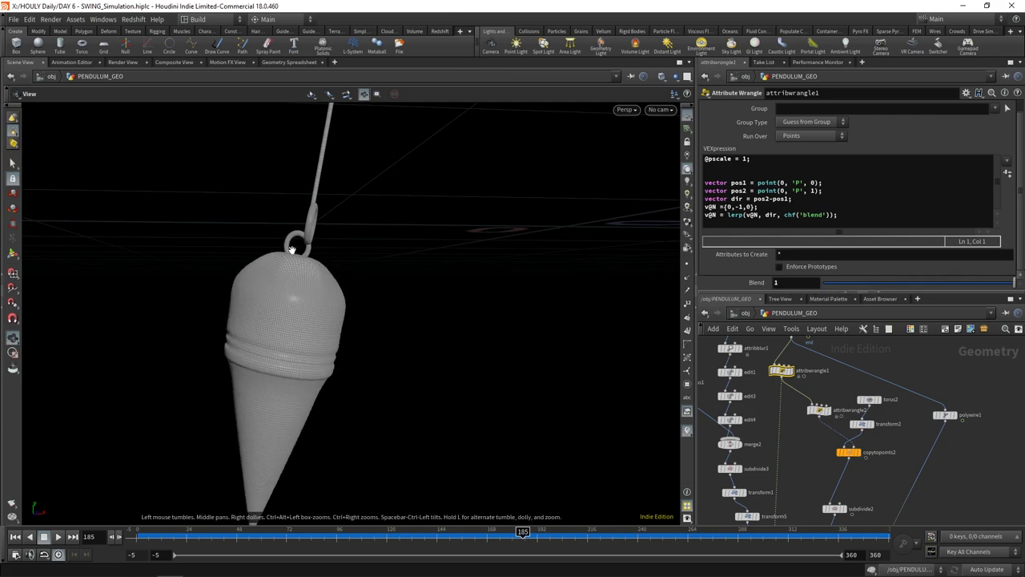
{"action": "left_click_drag", "start_coordinate": [293, 250], "coordinate": [366, 220]}
{"action": "left_click_drag", "start_coordinate": [865, 282], "coordinate": [886, 282]}
Scrub the timeline to frame 153 and display PENDULUM_GEO_OUT to examine the finished pendulum.
{"action": "middle_click_drag", "start_coordinate": [453, 325], "coordinate": [425, 261]}
{"action": "right_click_drag", "start_coordinate": [425, 261], "coordinate": [369, 272]}
{"action": "left_click_drag", "start_coordinate": [519, 535], "coordinate": [456, 531]}
{"action": "middle_click_drag", "start_coordinate": [924, 508], "coordinate": [913, 399]}
{"action": "scroll", "coordinate": [915, 400], "scroll_direction": "down", "scroll_amount": 3}
{"action": "middle_click_drag", "start_coordinate": [878, 455], "coordinate": [860, 370]}
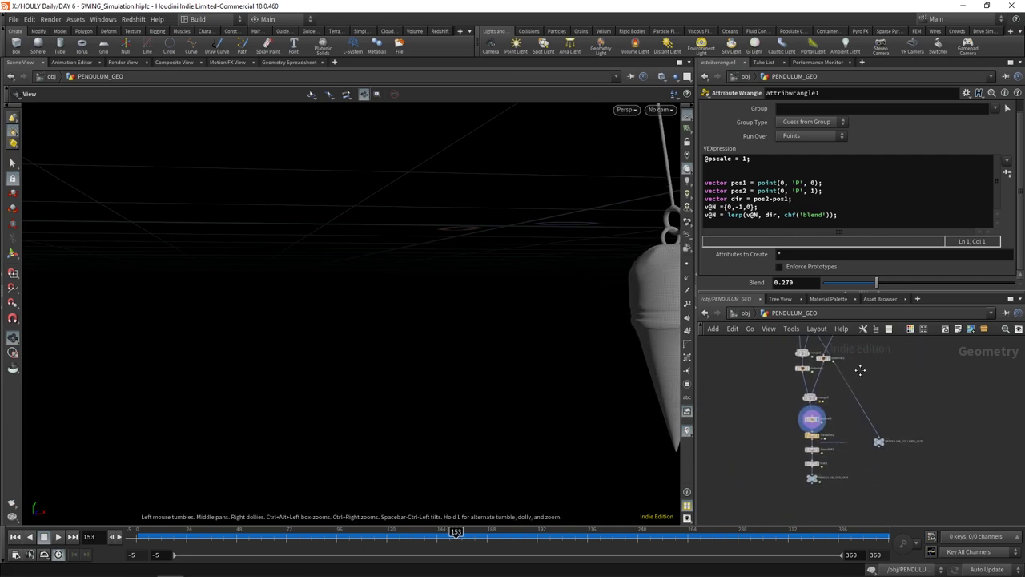
{"action": "scroll", "coordinate": [845, 458], "scroll_direction": "up", "scroll_amount": 5}
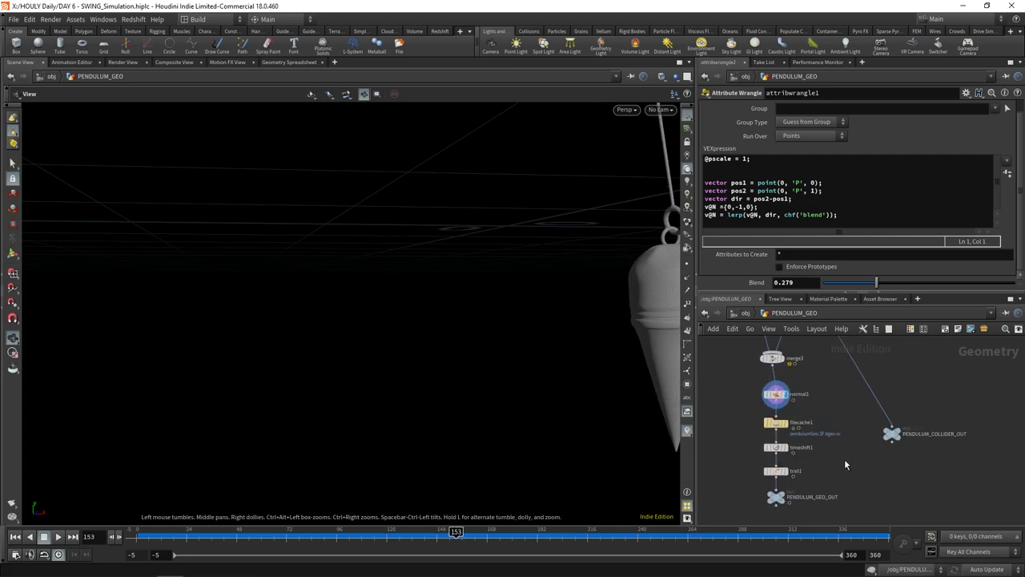
{"action": "left_click", "coordinate": [771, 510]}
{"action": "left_click_drag", "start_coordinate": [604, 385], "coordinate": [483, 360]}
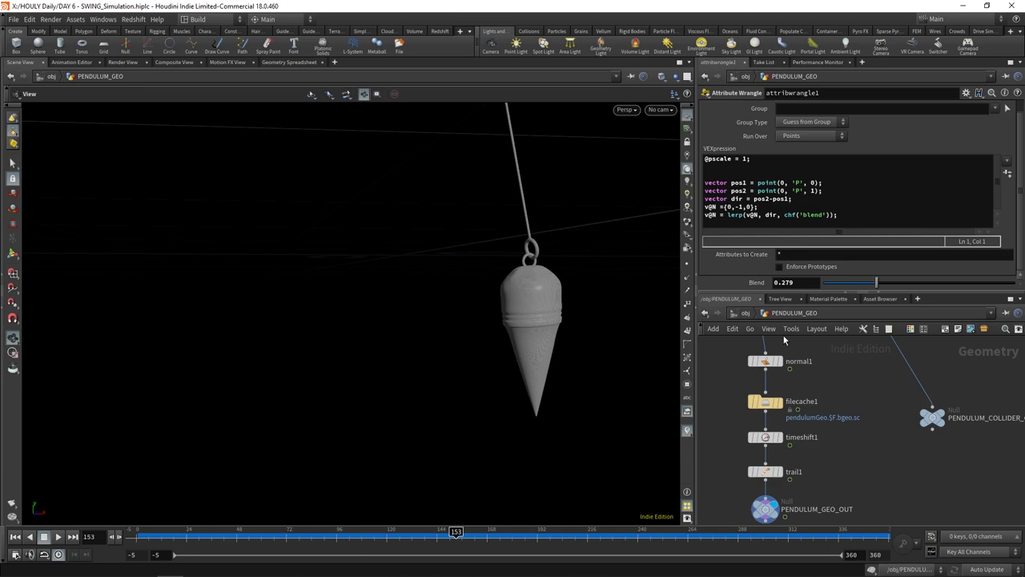
Return to the object level and open the SAND_SETUP network.
{"action": "key", "text": "u"}
{"action": "middle_click_drag", "start_coordinate": [821, 473], "coordinate": [847, 350]}
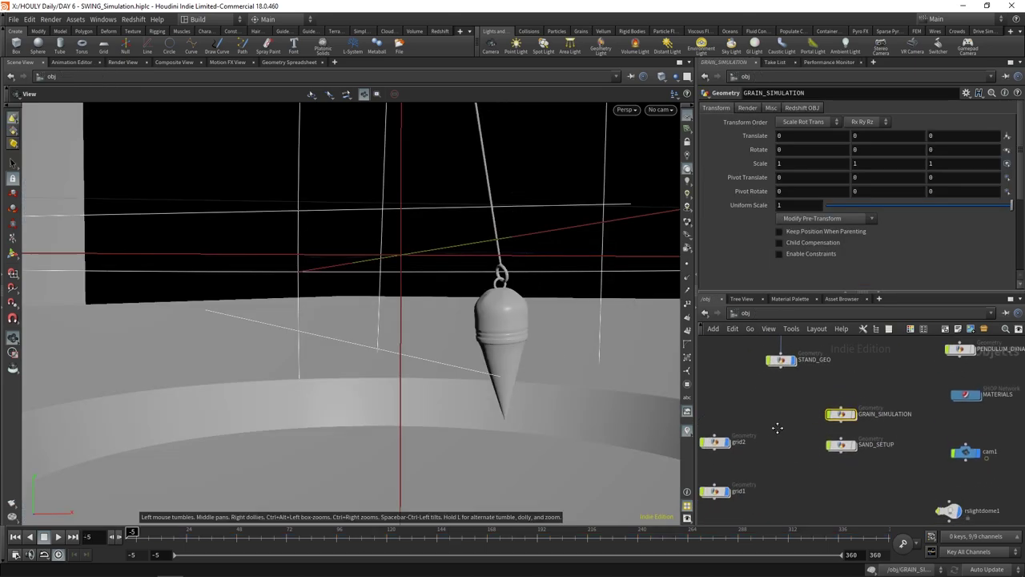
{"action": "middle_click_drag", "start_coordinate": [778, 428], "coordinate": [778, 421]}
{"action": "double_click", "coordinate": [838, 442]}
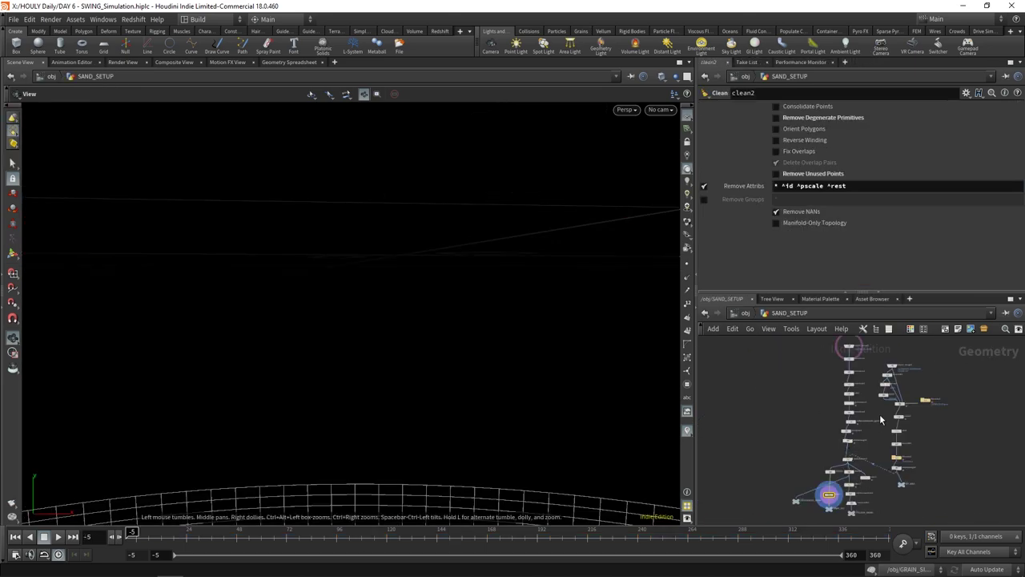
Display object_merge1 in SAND_SETUP and view the whole sand source disc from STAND_GEO.
{"action": "left_click", "coordinate": [843, 379]}
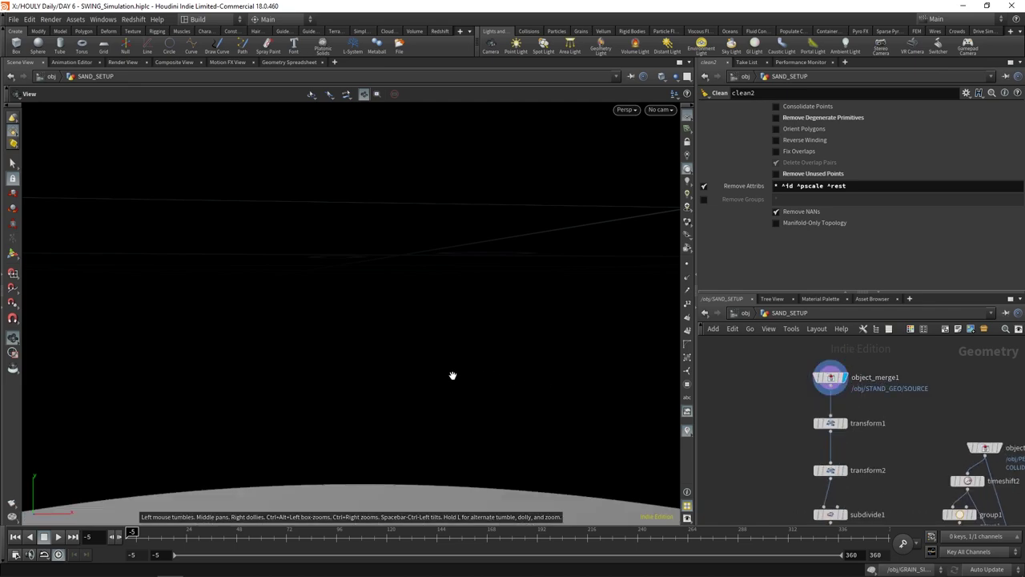
{"action": "right_click_drag", "start_coordinate": [453, 375], "coordinate": [400, 314]}
{"action": "left_click_drag", "start_coordinate": [400, 314], "coordinate": [381, 370]}
{"action": "right_click_drag", "start_coordinate": [387, 369], "coordinate": [359, 320]}
{"action": "left_click_drag", "start_coordinate": [358, 321], "coordinate": [386, 350]}
Step the display down the nodes below object_merge1 as far as edit1 to examine how the sand disc is built.
{"action": "middle_click_drag", "start_coordinate": [855, 417], "coordinate": [841, 401]}
{"action": "left_click", "coordinate": [834, 405]}
{"action": "left_click", "coordinate": [833, 451]}
{"action": "middle_click_drag", "start_coordinate": [844, 465], "coordinate": [823, 388]}
{"action": "left_click", "coordinate": [812, 419]}
{"action": "left_click", "coordinate": [812, 454]}
{"action": "middle_click_drag", "start_coordinate": [830, 511], "coordinate": [803, 412]}
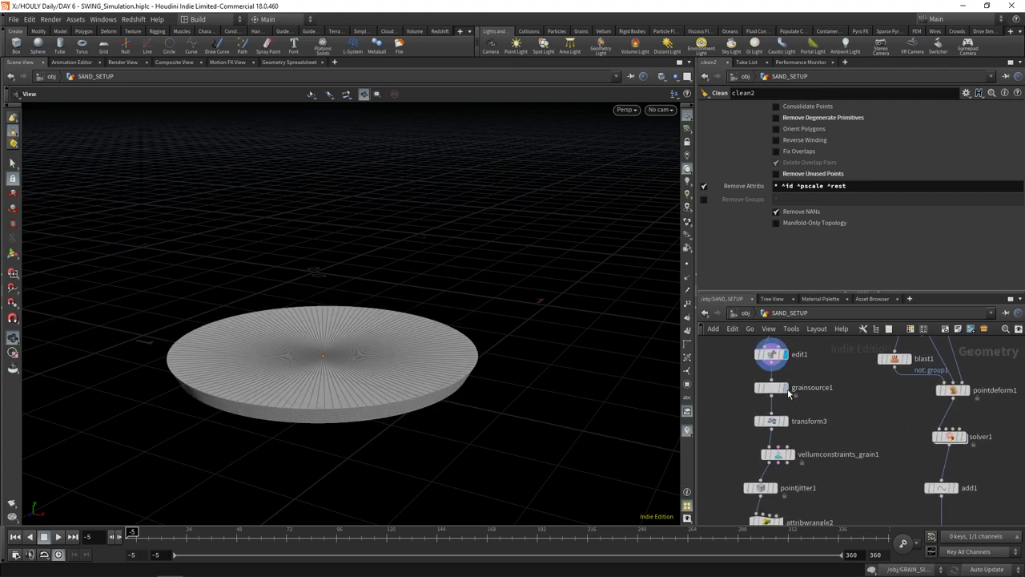
Display grainsource1 and examine the grains that fill the disc.
{"action": "left_click", "coordinate": [787, 389]}
{"action": "left_click_drag", "start_coordinate": [398, 339], "coordinate": [399, 377]}
{"action": "left_click_drag", "start_coordinate": [312, 346], "coordinate": [318, 313]}
{"action": "middle_click_drag", "start_coordinate": [852, 455], "coordinate": [842, 384]}
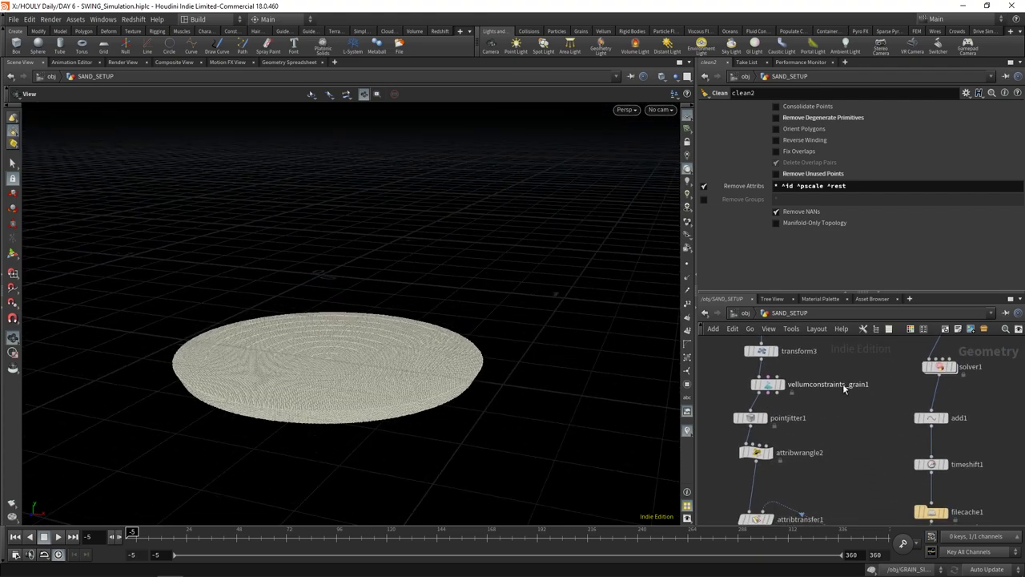
Show the pointjitter1 settings and the rest and id code in attribwrangle2.
{"action": "scroll", "coordinate": [843, 384], "scroll_direction": "down", "scroll_amount": 2}
{"action": "left_click", "coordinate": [765, 411]}
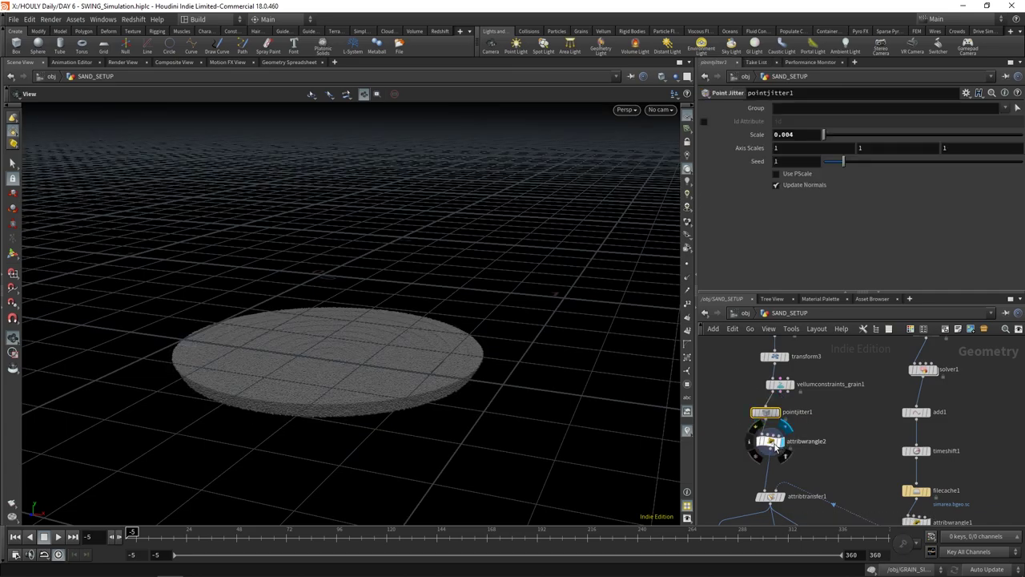
{"action": "left_click", "coordinate": [771, 442]}
{"action": "middle_click_drag", "start_coordinate": [770, 442], "coordinate": [767, 394]}
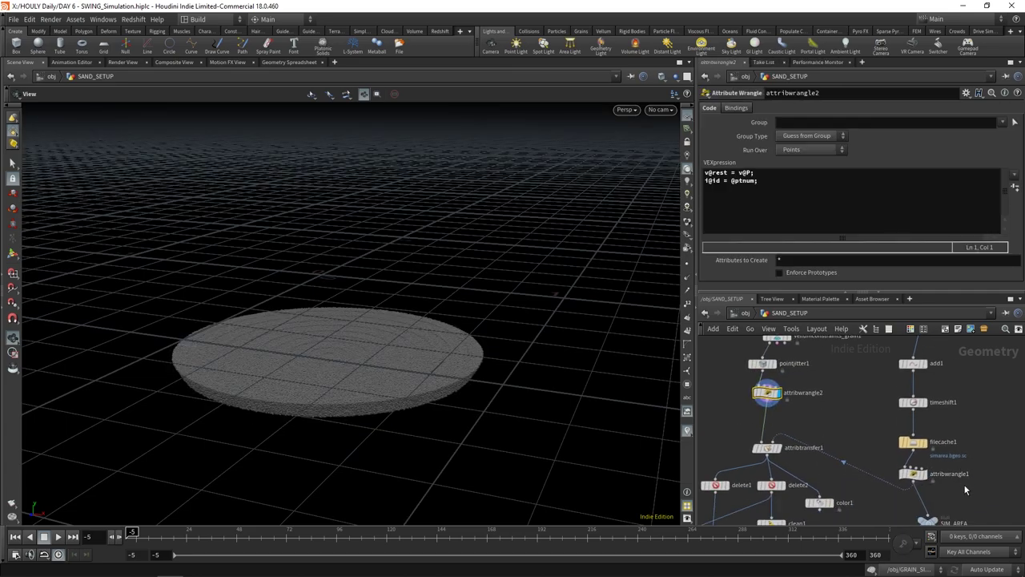
Display attribwrangle1 with its simulationArea code on the pendulum trail, and display the attribtransfer1 result.
{"action": "left_click", "coordinate": [921, 473]}
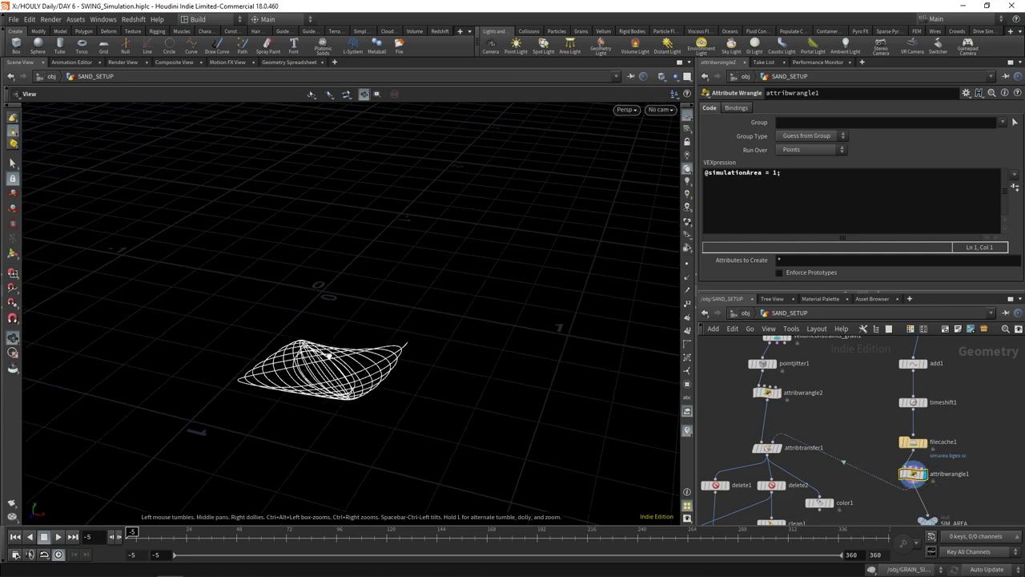
{"action": "scroll", "coordinate": [809, 504], "scroll_direction": "up", "scroll_amount": 2}
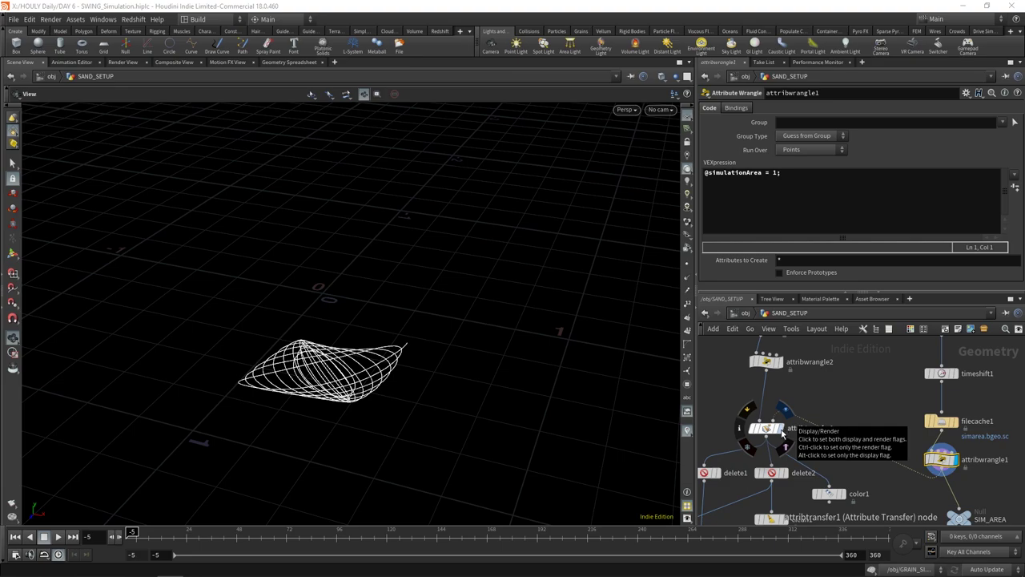
{"action": "left_click", "coordinate": [781, 430]}
Display clean2 and examine the grains kept for the simulation area.
{"action": "middle_click_drag", "start_coordinate": [739, 495], "coordinate": [781, 405]}
{"action": "left_click", "coordinate": [764, 441]}
{"action": "scroll", "coordinate": [309, 380], "scroll_direction": "up", "scroll_amount": 3}
{"action": "left_click_drag", "start_coordinate": [309, 380], "coordinate": [172, 284]}
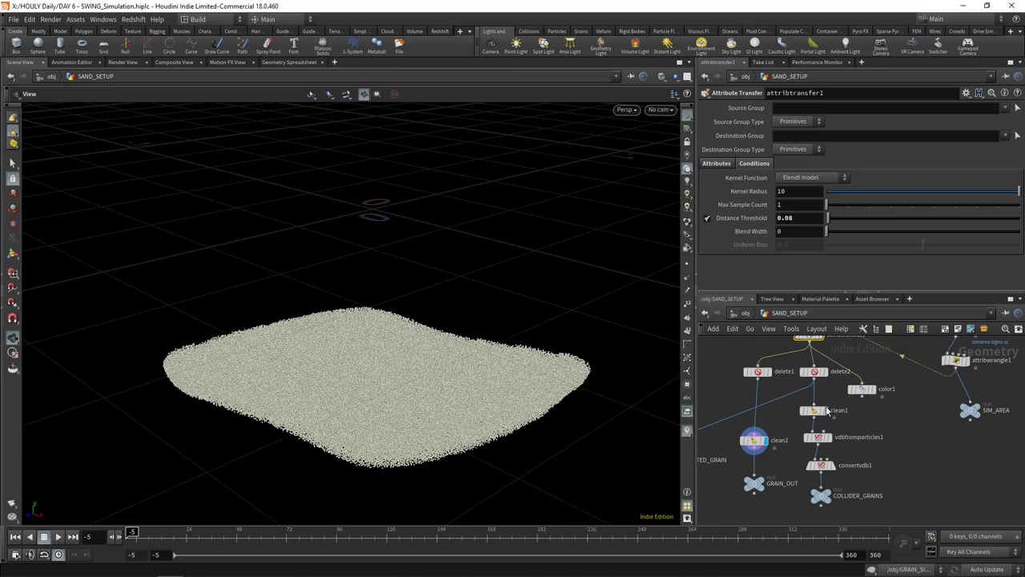
Compare the results and simulationArea filters of delete1 and delete2, finishing with delete1 displayed.
{"action": "left_click", "coordinate": [825, 372]}
{"action": "left_click", "coordinate": [813, 371]}
{"action": "left_click_drag", "start_coordinate": [359, 352], "coordinate": [360, 393]}
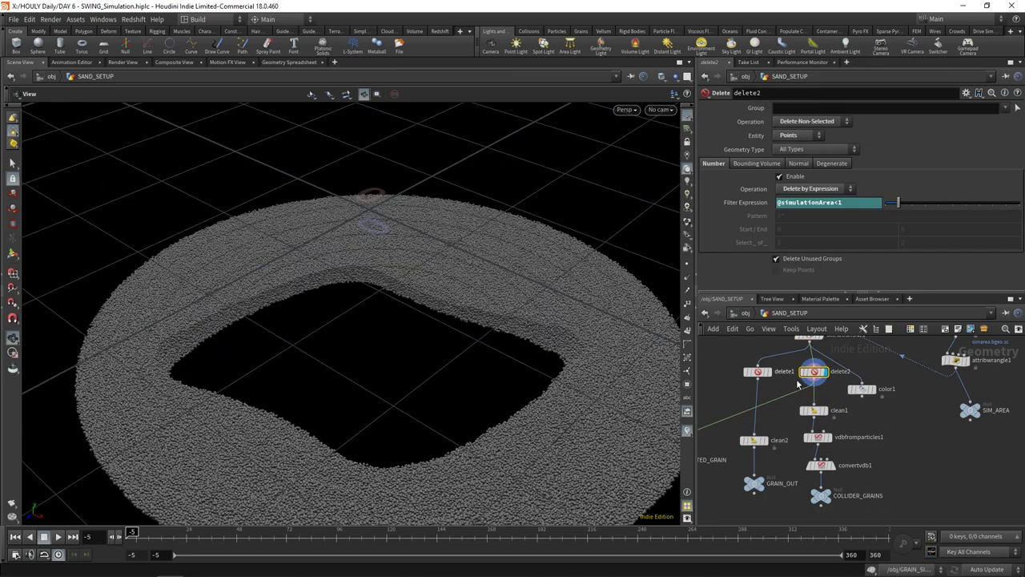
{"action": "left_click", "coordinate": [769, 372]}
{"action": "left_click", "coordinate": [826, 372]}
{"action": "left_click", "coordinate": [768, 373]}
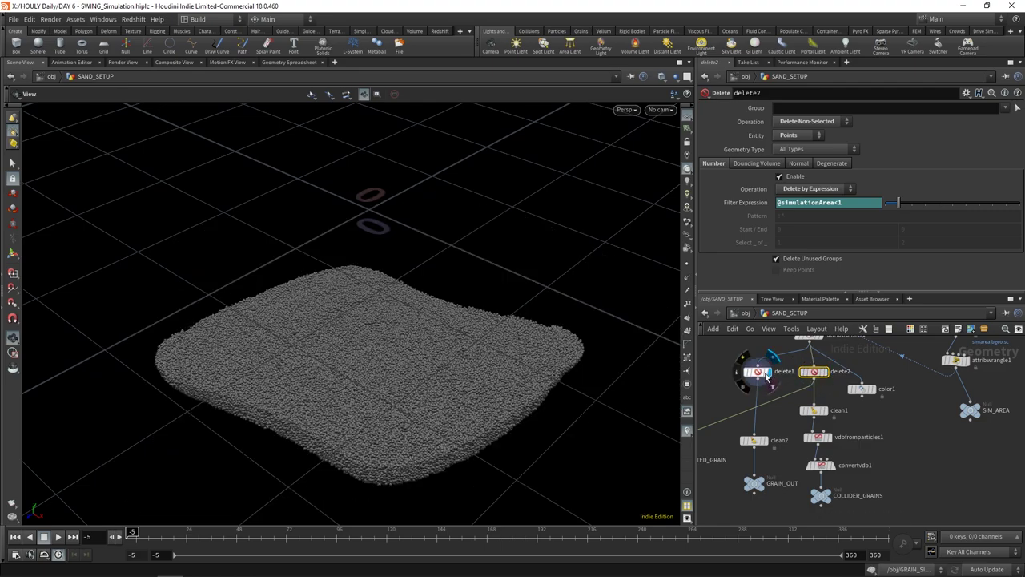
{"action": "left_click", "coordinate": [758, 372]}
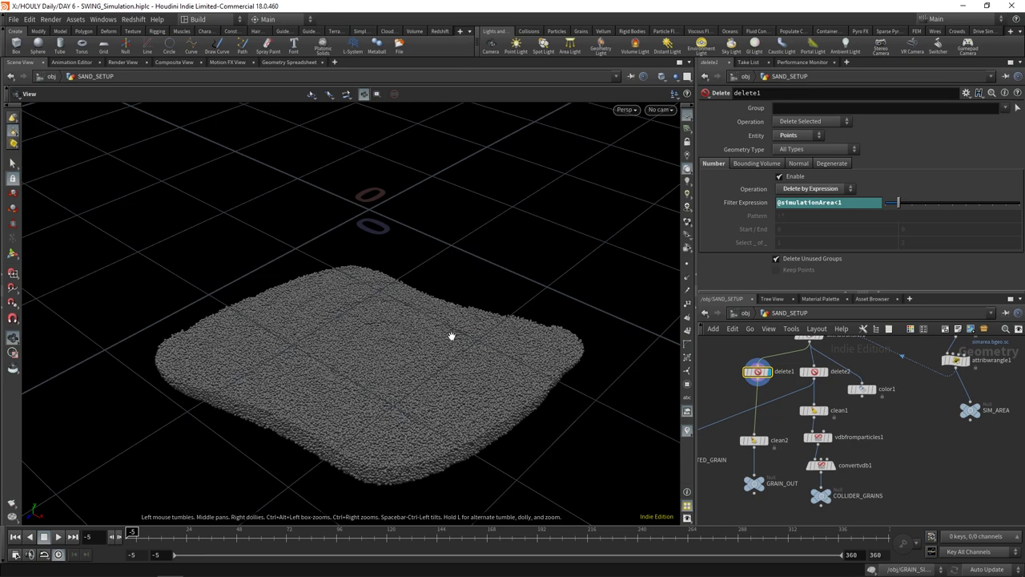
Return to the object level and look over the scene's geometry objects, from the pendulum nodes to the grain and sand nodes.
{"action": "left_click", "coordinate": [746, 314]}
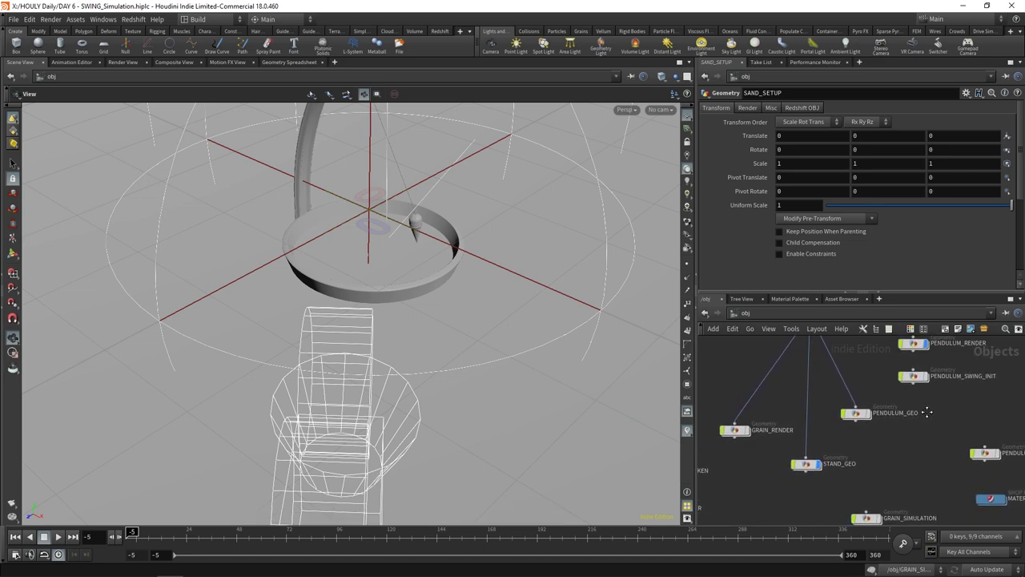
{"action": "middle_click", "coordinate": [843, 451]}
{"action": "scroll", "coordinate": [857, 446], "scroll_direction": "down", "scroll_amount": 1}
{"action": "middle_click_drag", "start_coordinate": [847, 445], "coordinate": [888, 396]}
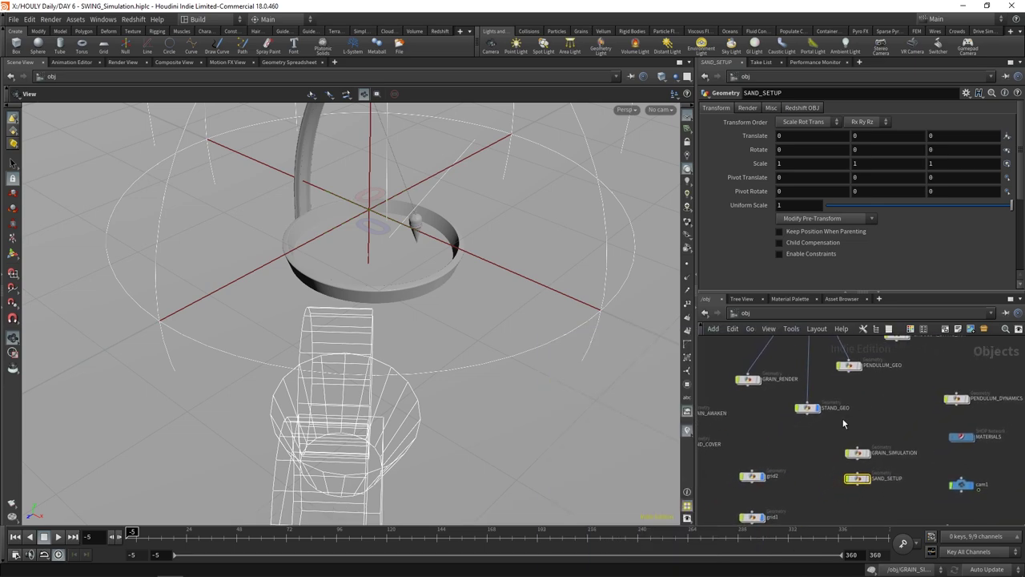
{"action": "middle_click_drag", "start_coordinate": [844, 423], "coordinate": [869, 407]}
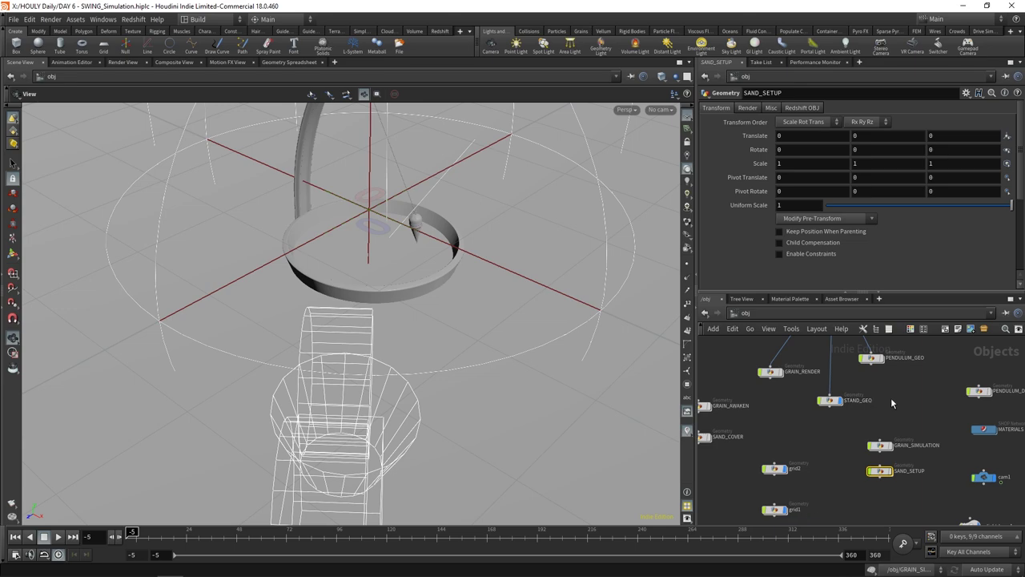
{"action": "middle_click_drag", "start_coordinate": [895, 395], "coordinate": [858, 462]}
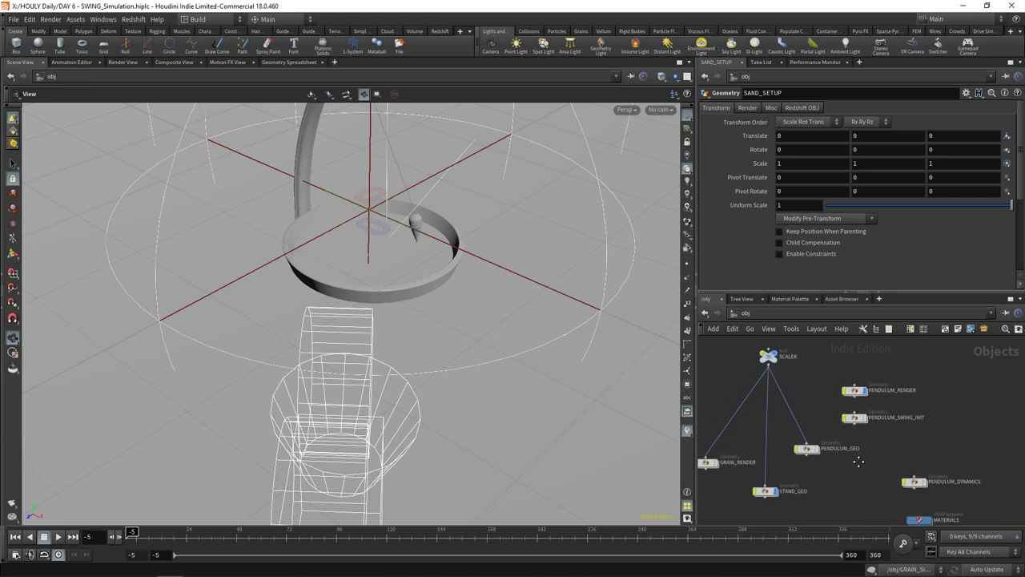
{"action": "scroll", "coordinate": [856, 426], "scroll_direction": "up", "scroll_amount": 2}
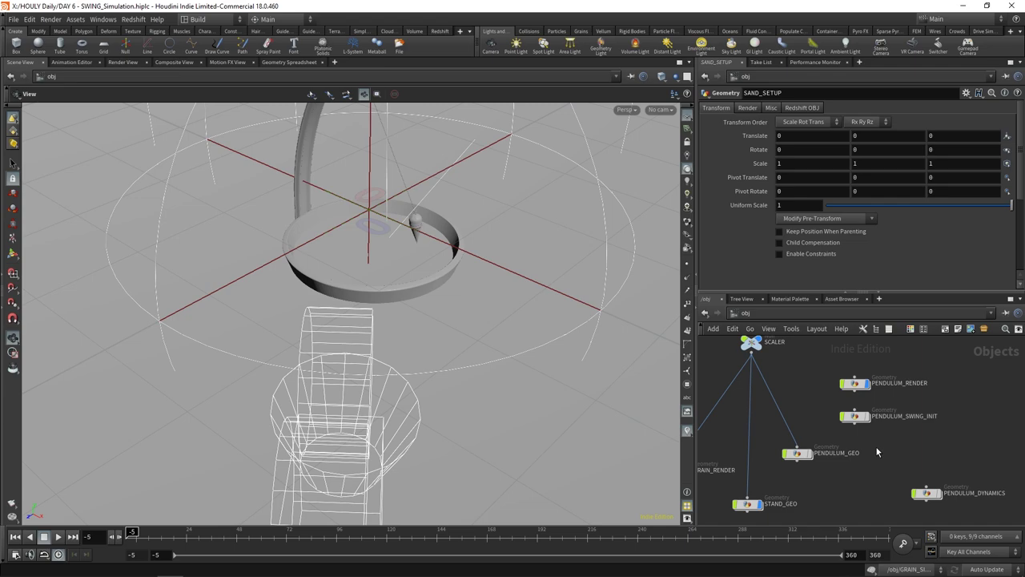
{"action": "middle_click_drag", "start_coordinate": [873, 449], "coordinate": [968, 437]}
{"action": "scroll", "coordinate": [808, 410], "scroll_direction": "down", "scroll_amount": 1}
{"action": "middle_click_drag", "start_coordinate": [769, 513], "coordinate": [803, 451]}
{"action": "scroll", "coordinate": [803, 452], "scroll_direction": "down", "scroll_amount": 1}
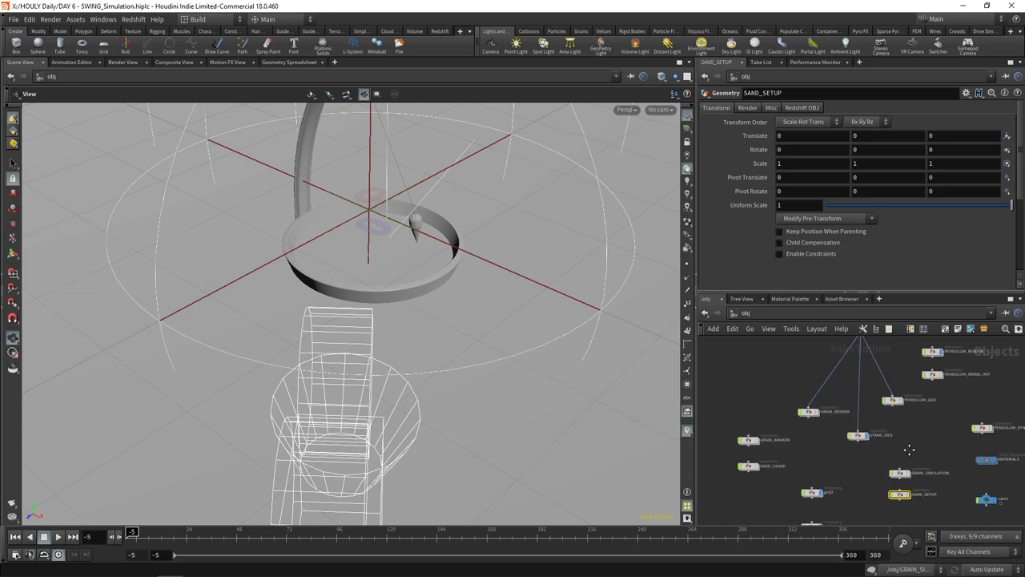
{"action": "middle_click_drag", "start_coordinate": [908, 449], "coordinate": [813, 418]}
{"action": "scroll", "coordinate": [812, 419], "scroll_direction": "up", "scroll_amount": 2}
{"action": "middle_click_drag", "start_coordinate": [894, 362], "coordinate": [902, 452]}
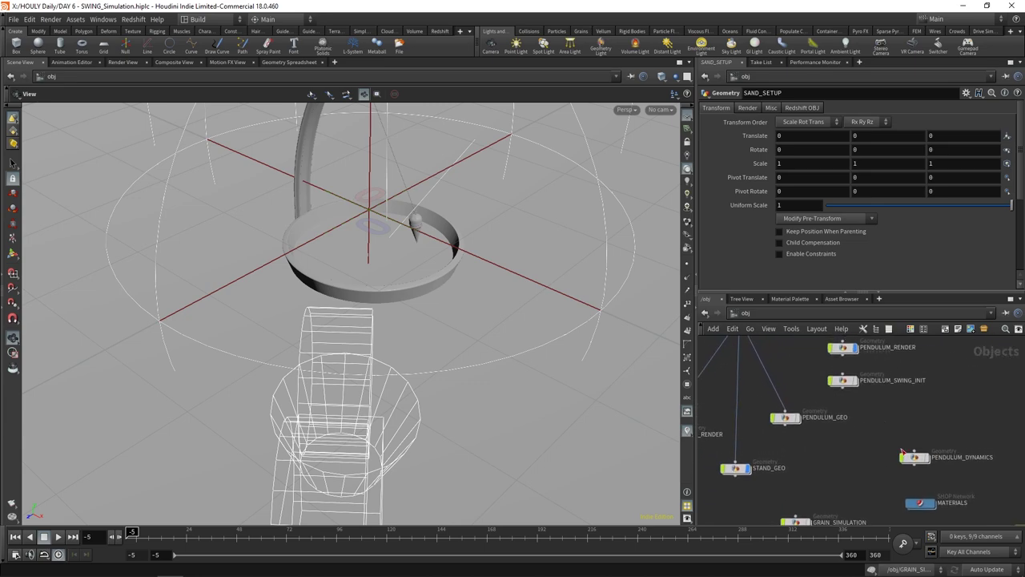
{"action": "middle_click_drag", "start_coordinate": [839, 457], "coordinate": [953, 417]}
{"action": "scroll", "coordinate": [955, 414], "scroll_direction": "down", "scroll_amount": 2}
{"action": "scroll", "coordinate": [840, 430], "scroll_direction": "up", "scroll_amount": 2}
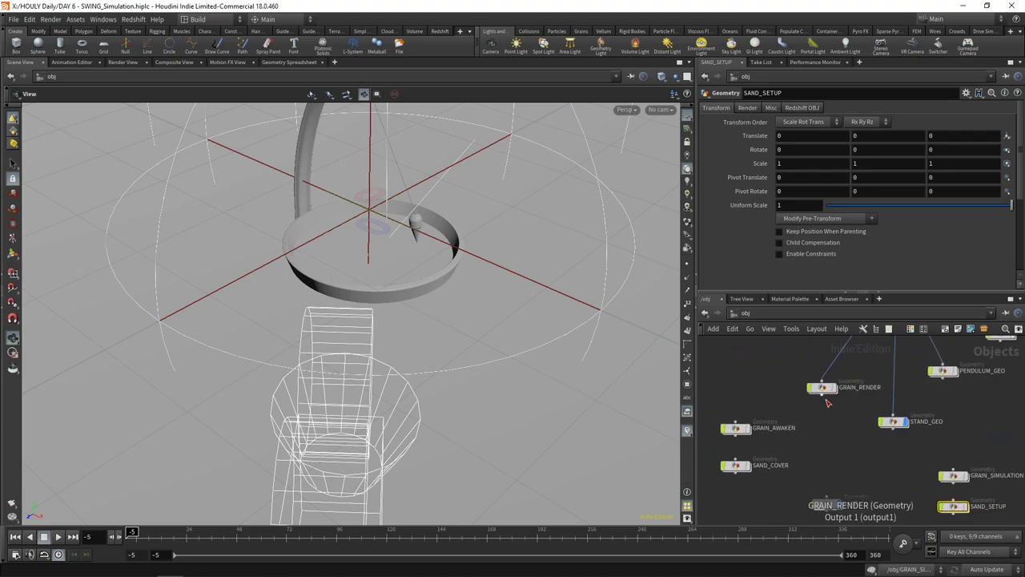
Open the GRAIN_RENDER network and frame the cached grains from dopio2 in the viewport.
{"action": "double_click", "coordinate": [822, 389]}
{"action": "scroll", "coordinate": [357, 248], "scroll_direction": "up", "scroll_amount": 3}
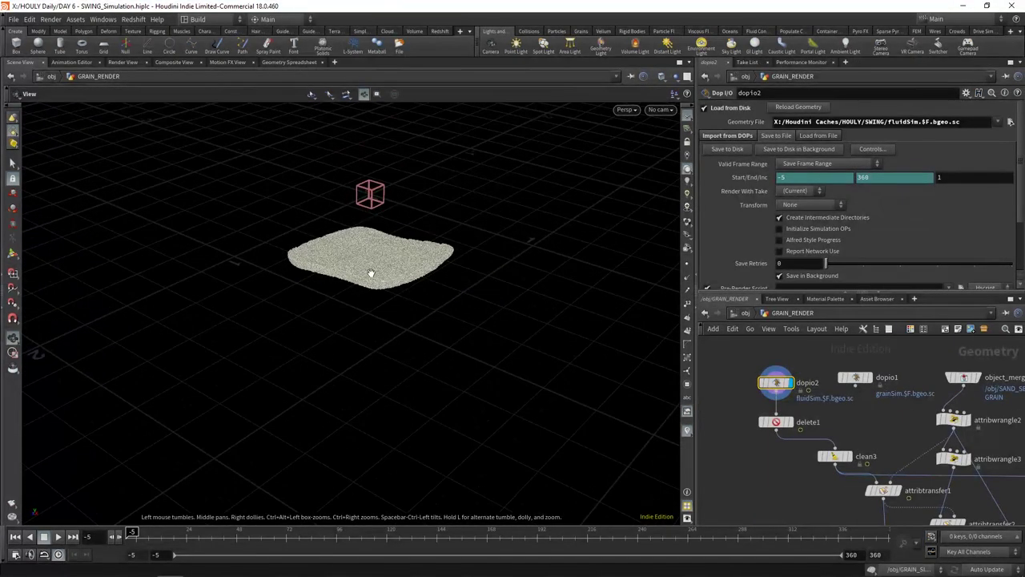
{"action": "key", "text": "space+g"}
{"action": "left_click_drag", "start_coordinate": [393, 373], "coordinate": [419, 307]}
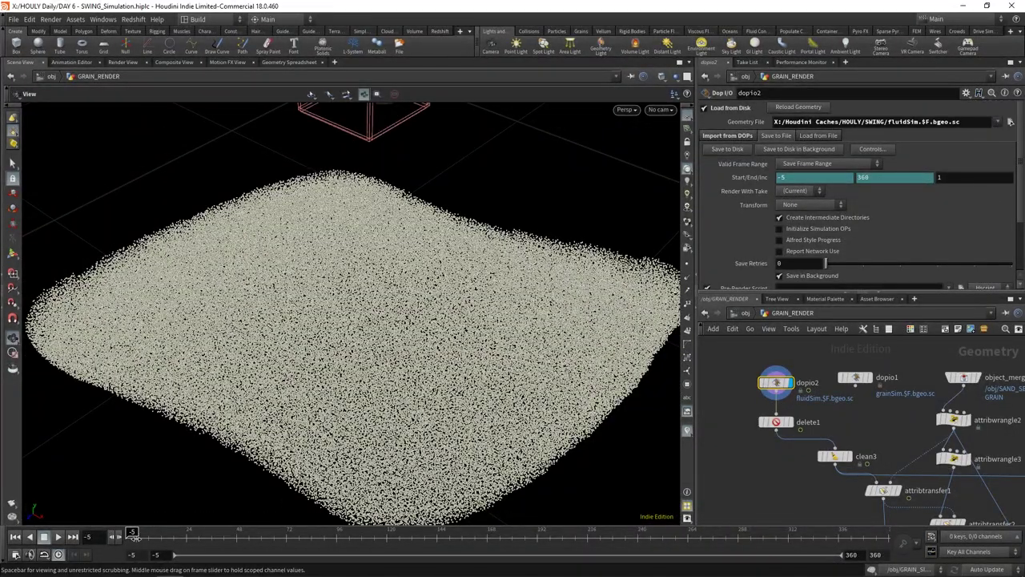
Scrub the timeline to frame 235 and examine the grooves forming in the simulated grains.
{"action": "left_click_drag", "start_coordinate": [134, 539], "coordinate": [213, 540]}
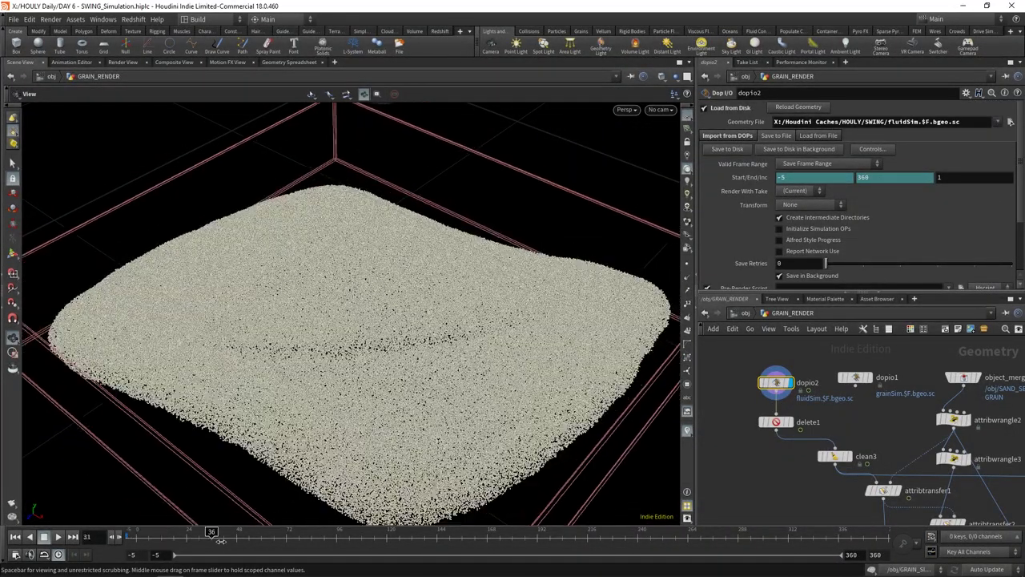
{"action": "left_click_drag", "start_coordinate": [373, 256], "coordinate": [380, 326]}
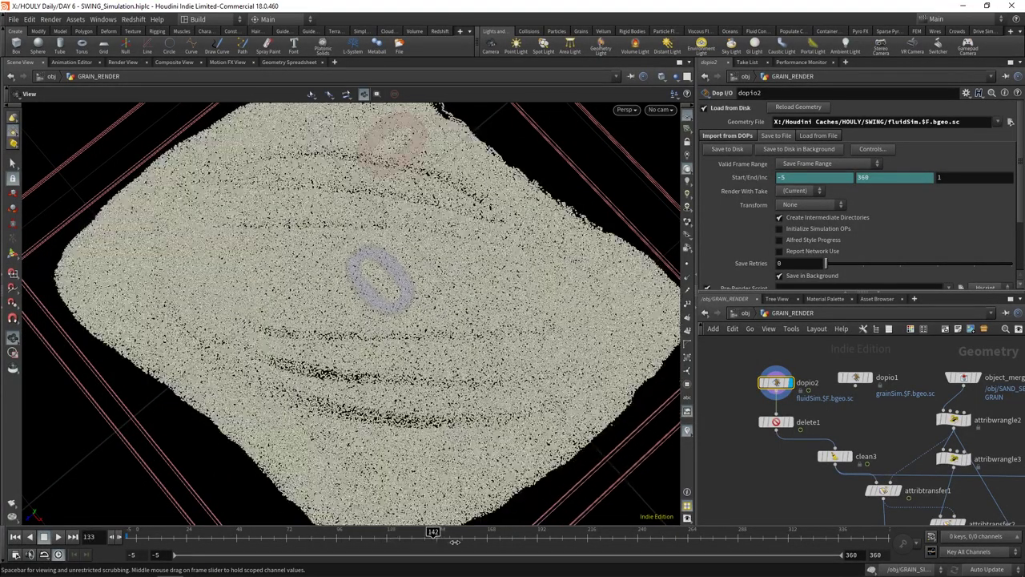
{"action": "left_click_drag", "start_coordinate": [564, 544], "coordinate": [627, 543]}
{"action": "scroll", "coordinate": [435, 354], "scroll_direction": "down", "scroll_amount": 1}
{"action": "left_click_drag", "start_coordinate": [435, 355], "coordinate": [428, 300]}
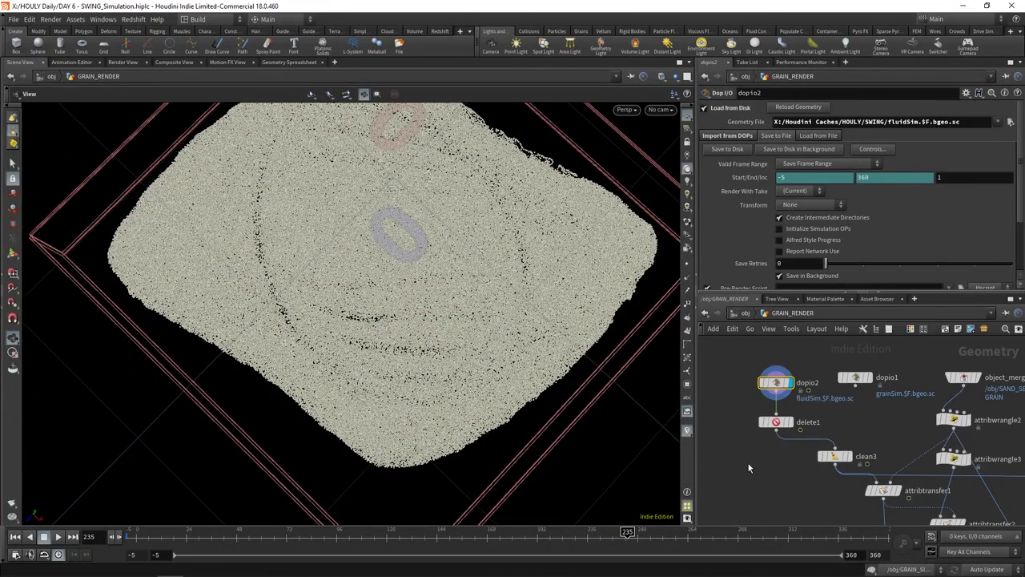
Display merge1 in the GRAIN_RENDER network and examine the pendulum grooves in the combined simulated and static grains.
{"action": "left_click", "coordinate": [776, 422]}
{"action": "scroll", "coordinate": [769, 438], "scroll_direction": "down", "scroll_amount": 3}
{"action": "middle_click_drag", "start_coordinate": [769, 439], "coordinate": [757, 406]}
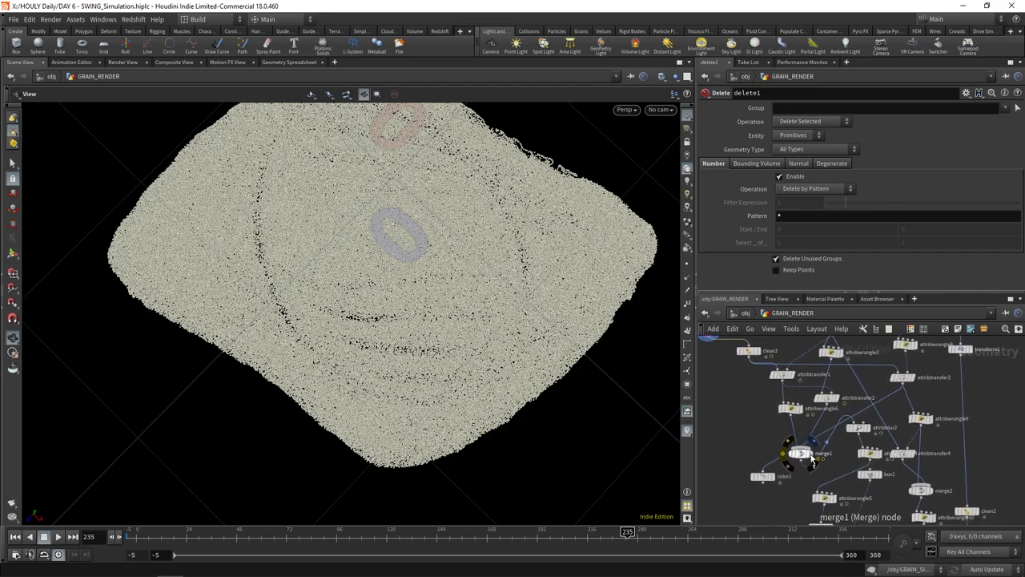
{"action": "left_click", "coordinate": [808, 458]}
{"action": "left_click", "coordinate": [805, 455]}
{"action": "mouse_move", "coordinate": [490, 361]}
{"action": "left_mouse_down"}
{"action": "mouse_move", "coordinate": [489, 325]}
{"action": "mouse_move", "coordinate": [490, 354]}
{"action": "left_mouse_up"}
{"action": "middle_click_drag", "start_coordinate": [315, 252], "coordinate": [362, 339]}
{"action": "left_click_drag", "start_coordinate": [362, 339], "coordinate": [140, 304]}
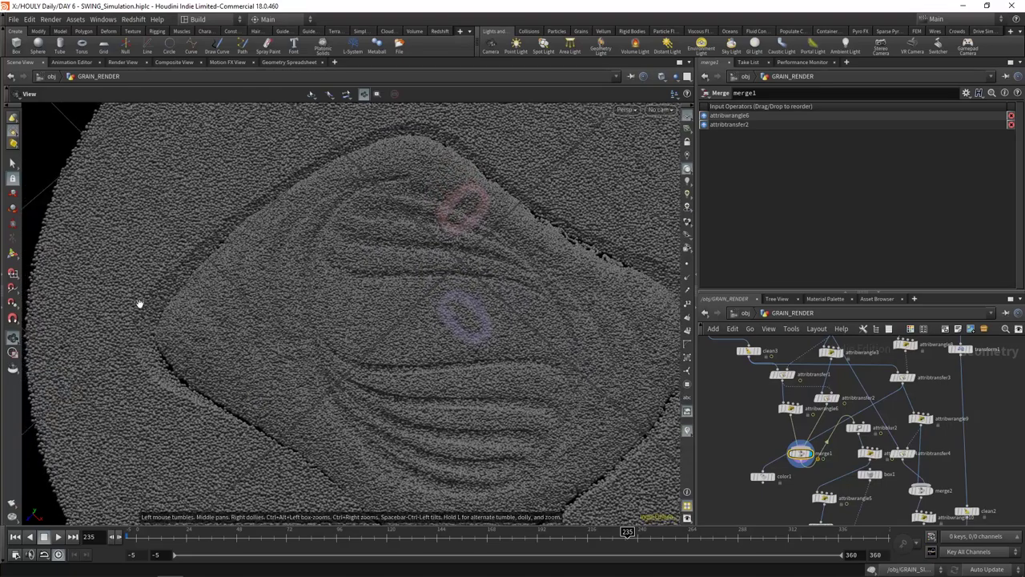
{"action": "left_click_drag", "start_coordinate": [373, 165], "coordinate": [775, 417]}
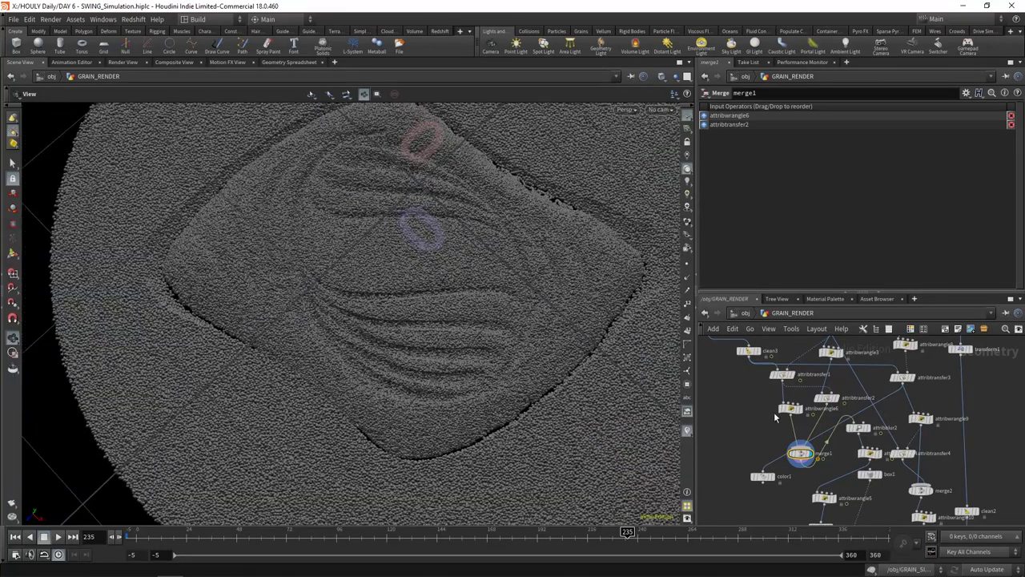
Display group1, blast1 and attribwrangle7 in turn to inspect how the merged grains are cleaned up.
{"action": "middle_click_drag", "start_coordinate": [841, 457], "coordinate": [812, 437]}
{"action": "middle_click_drag", "start_coordinate": [903, 455], "coordinate": [893, 428]}
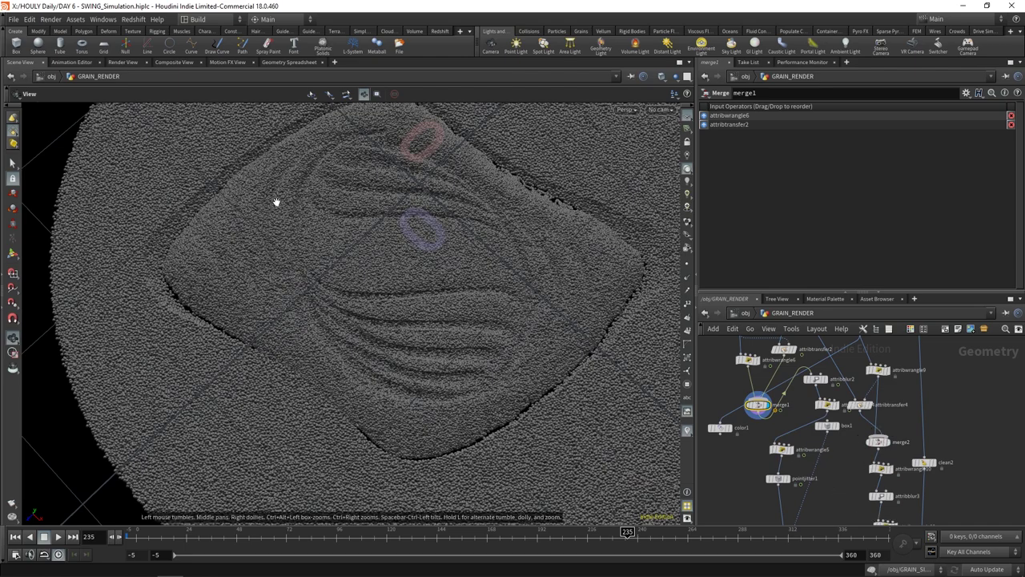
{"action": "middle_click_drag", "start_coordinate": [845, 493], "coordinate": [806, 400]}
{"action": "left_click", "coordinate": [799, 449]}
{"action": "left_click", "coordinate": [765, 435]}
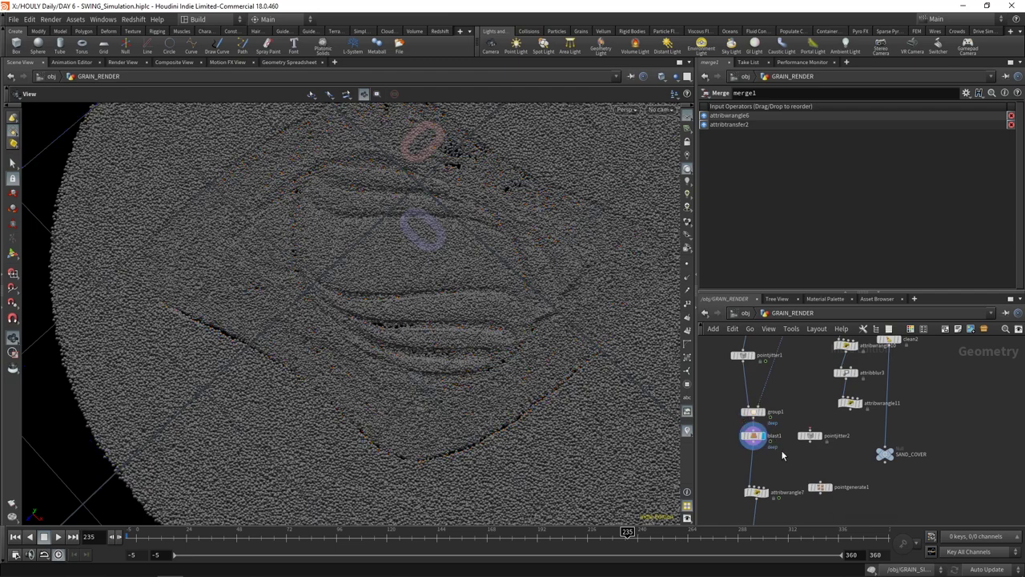
{"action": "middle_click", "coordinate": [816, 481]}
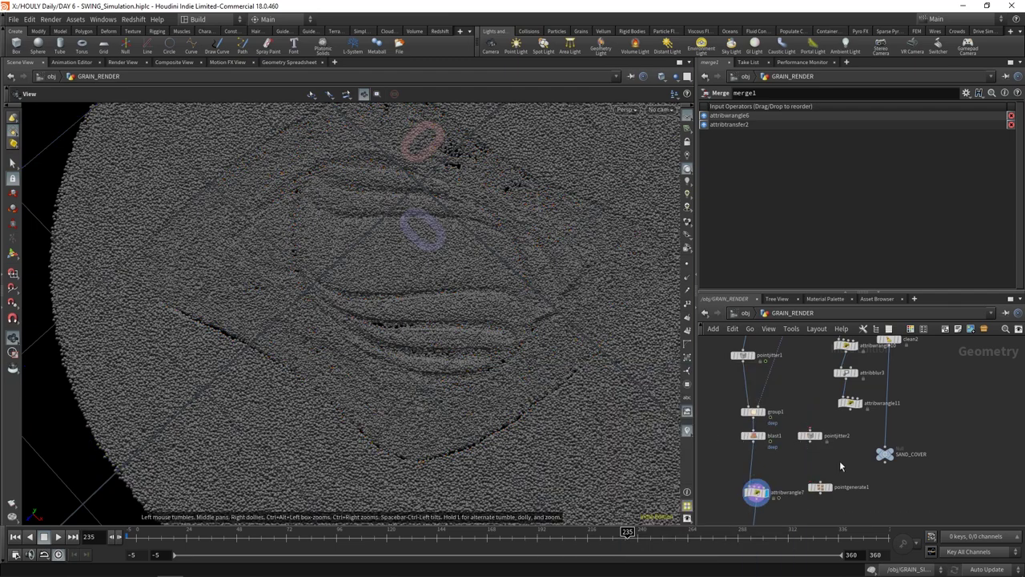
Inspect the point results of clean1 and attribwrangle1 further down the network, finishing with clean1 displayed.
{"action": "middle_click_drag", "start_coordinate": [840, 466], "coordinate": [839, 383]}
{"action": "scroll", "coordinate": [770, 474], "scroll_direction": "up", "scroll_amount": 1}
{"action": "left_click", "coordinate": [761, 449]}
{"action": "middle_click_drag", "start_coordinate": [793, 479], "coordinate": [797, 445]}
{"action": "scroll", "coordinate": [769, 455], "scroll_direction": "up", "scroll_amount": 1}
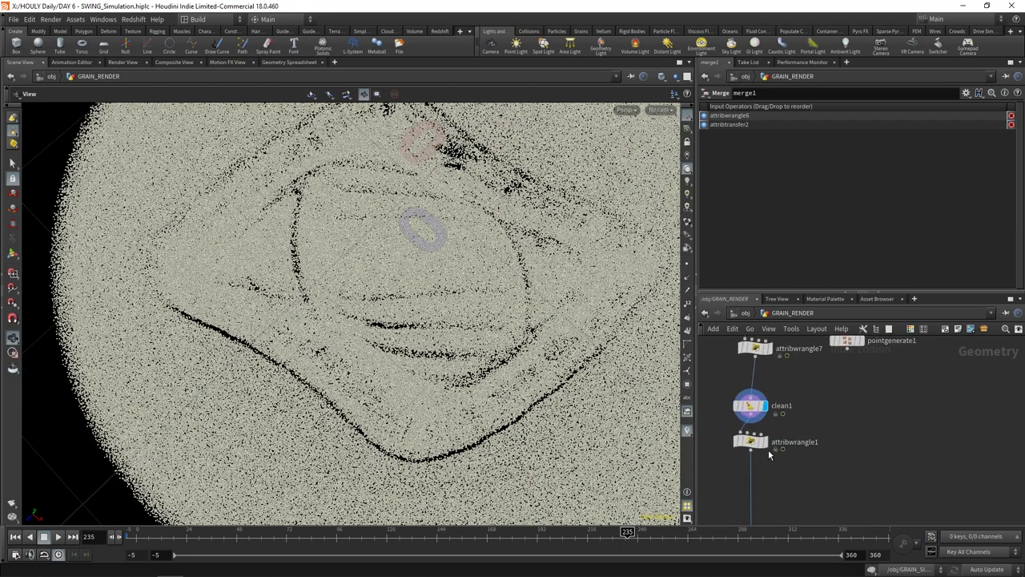
{"action": "left_click", "coordinate": [768, 450]}
{"action": "left_click", "coordinate": [767, 413]}
Display attribwrangle7 and examine the grain disc from above and from a low side angle.
{"action": "middle_click_drag", "start_coordinate": [799, 394], "coordinate": [799, 435]}
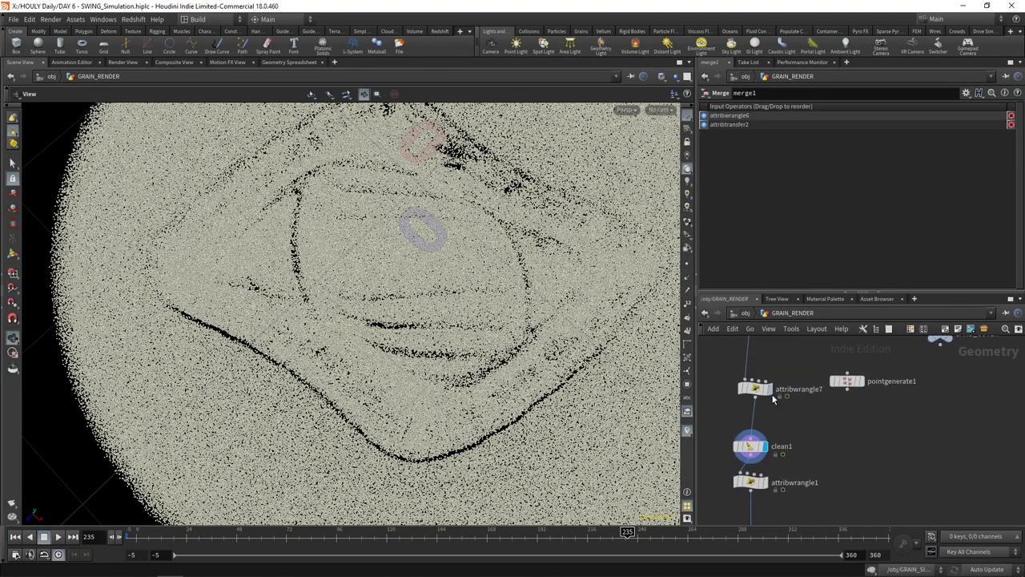
{"action": "left_click", "coordinate": [769, 390]}
{"action": "left_click_drag", "start_coordinate": [488, 338], "coordinate": [479, 362]}
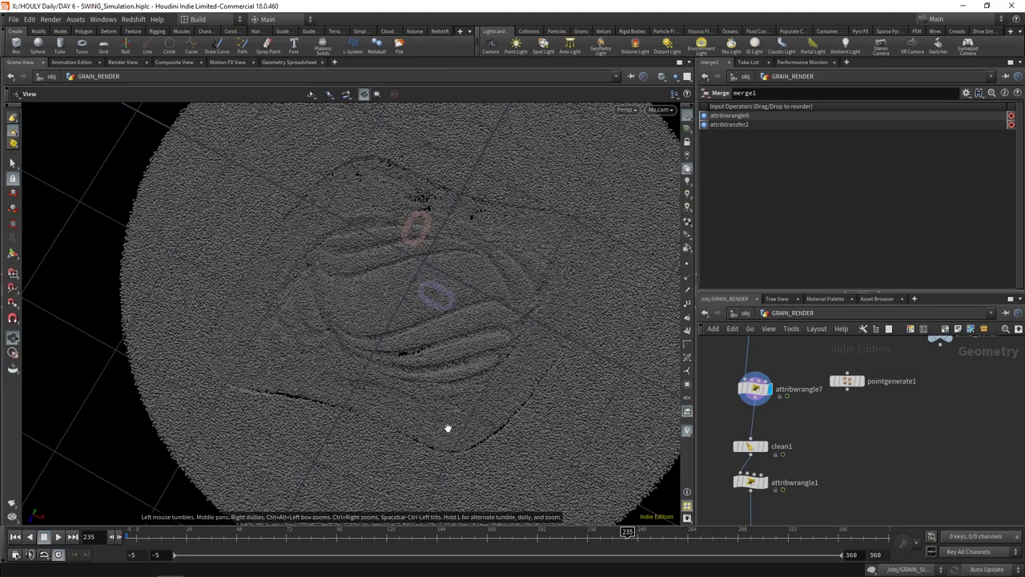
{"action": "left_click_drag", "start_coordinate": [448, 429], "coordinate": [478, 299]}
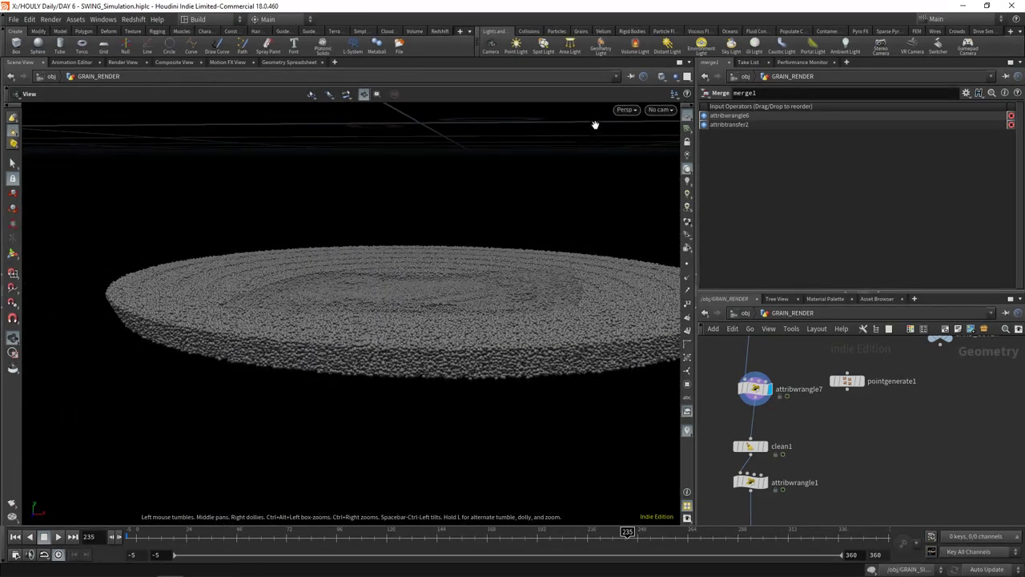
View the grain disc through cam1 and cam2, then leave the camera and inspect the grooves freely.
{"action": "left_click", "coordinate": [660, 109]}
{"action": "left_click", "coordinate": [662, 163]}
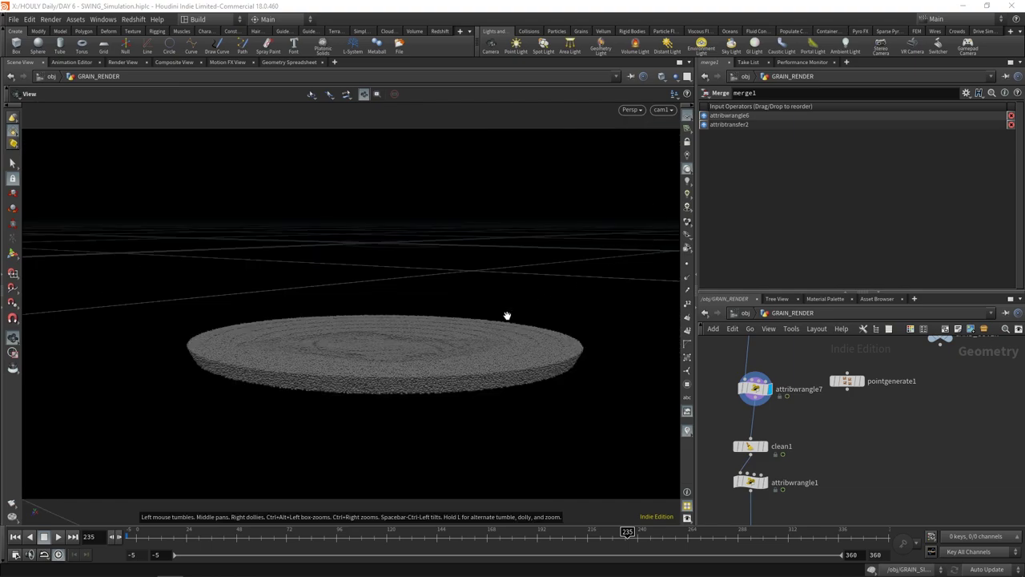
{"action": "left_click", "coordinate": [661, 110]}
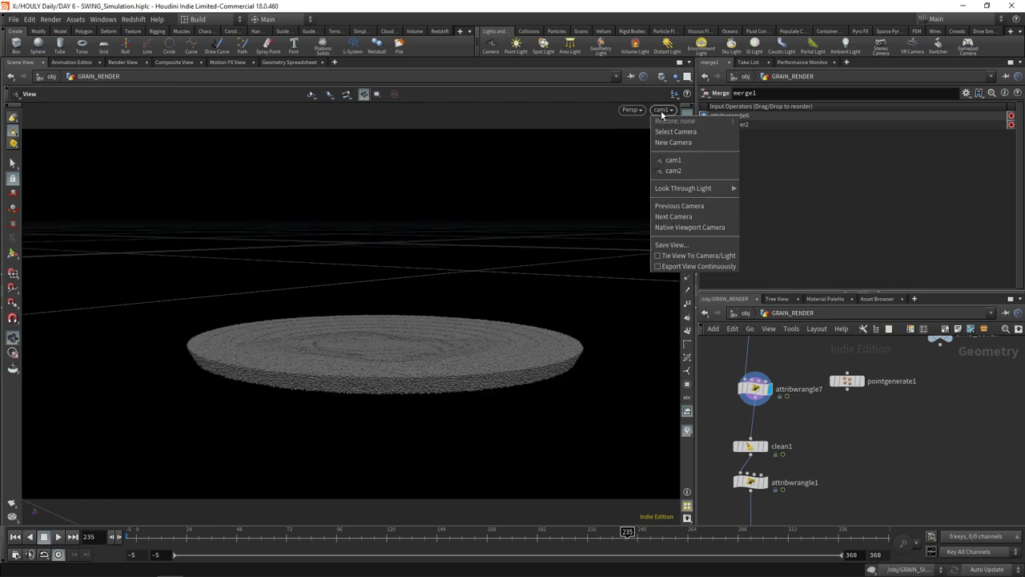
{"action": "left_click", "coordinate": [678, 167]}
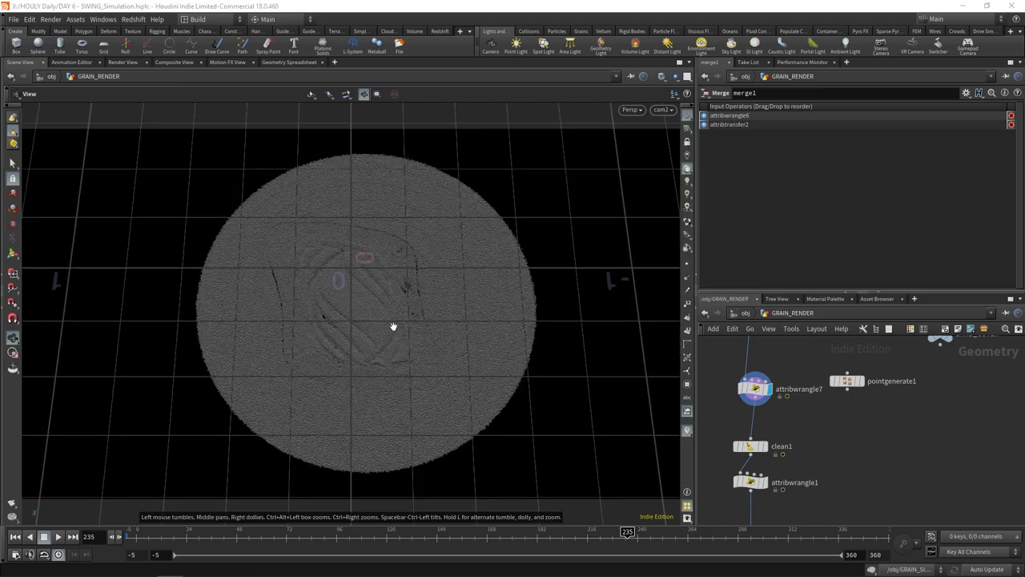
{"action": "left_click_drag", "start_coordinate": [393, 326], "coordinate": [318, 370]}
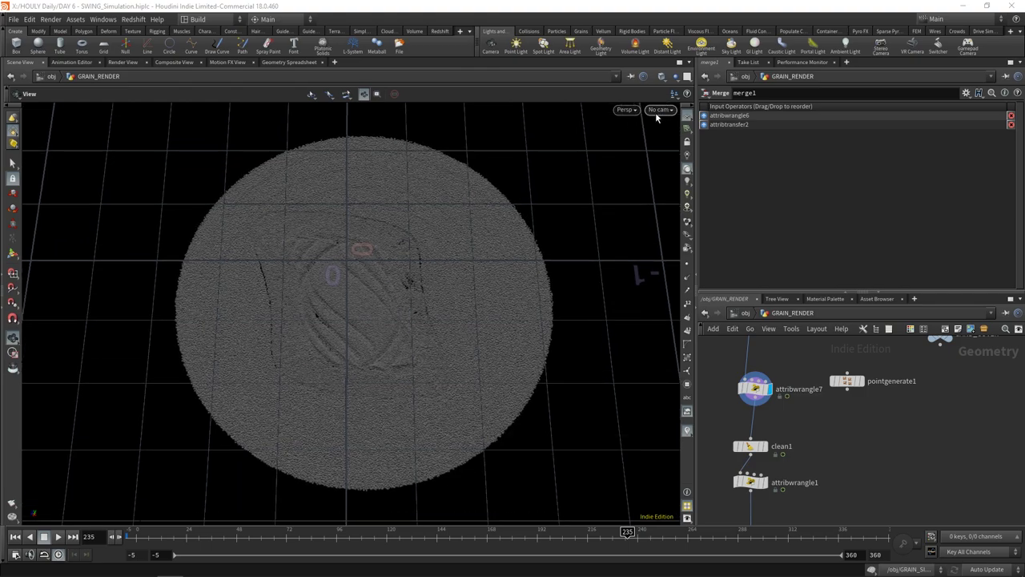
{"action": "left_click_drag", "start_coordinate": [348, 280], "coordinate": [322, 265]}
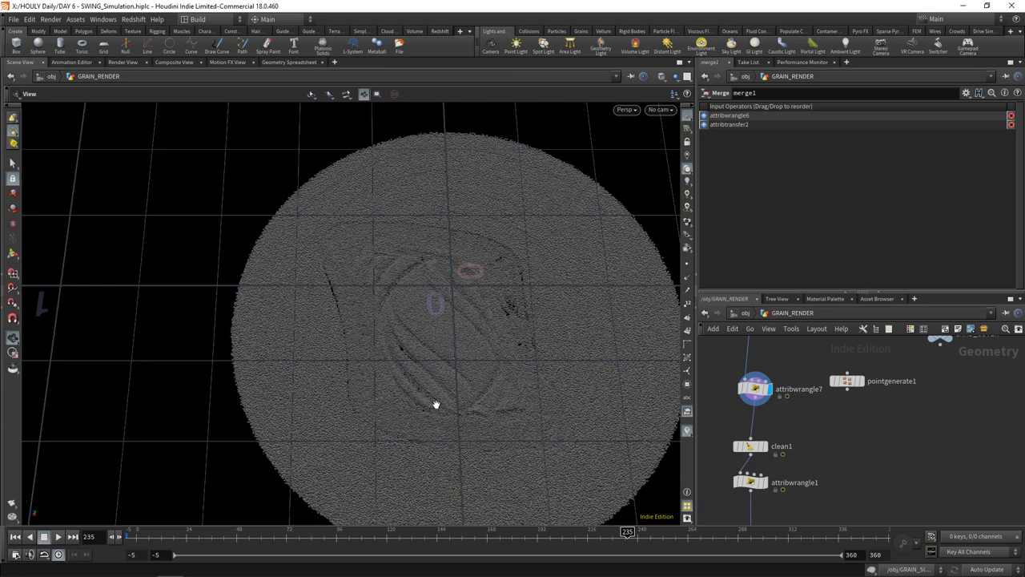
Return to the object level and look over the GRAIN_RENDER node and its surrounding objects.
{"action": "left_click", "coordinate": [743, 314]}
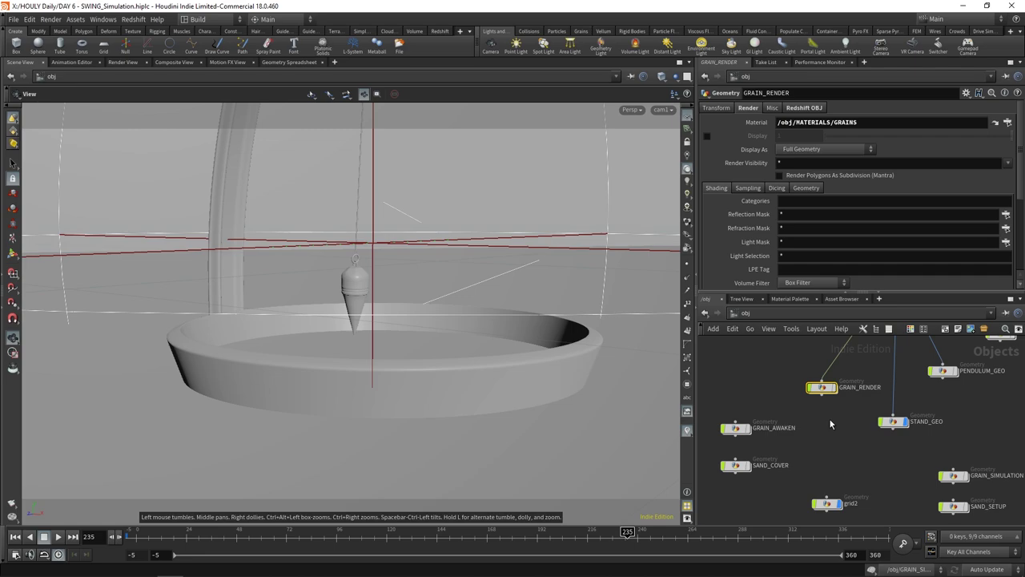
{"action": "middle_click_drag", "start_coordinate": [856, 443], "coordinate": [809, 471]}
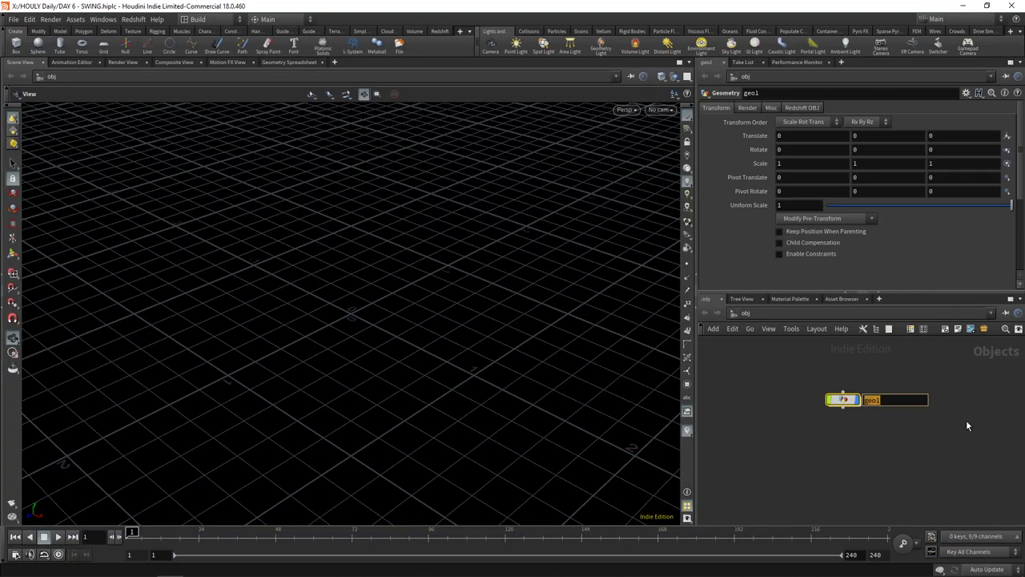
{"action": "key", "text": "Tab"}
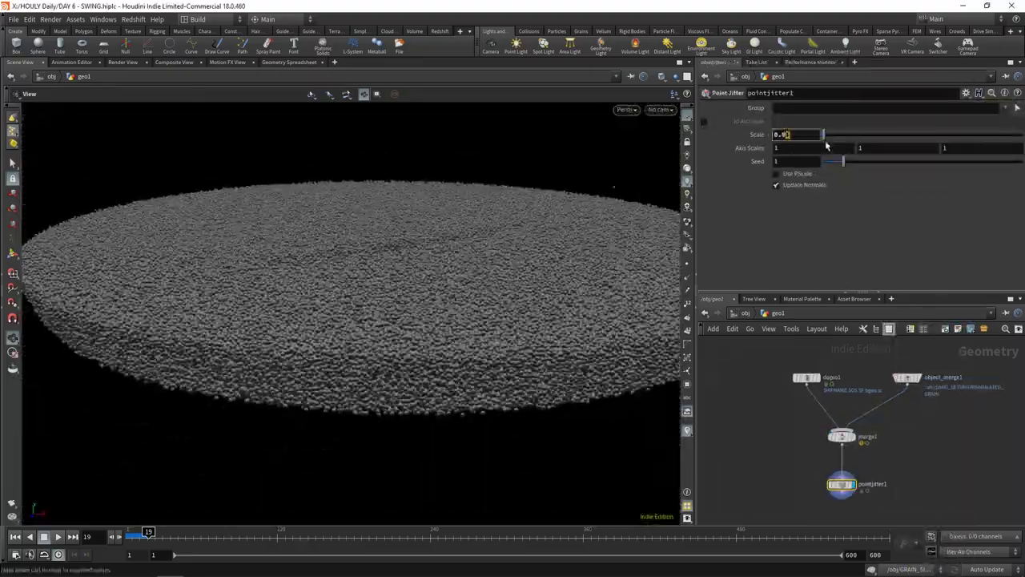
{"action": "scroll", "coordinate": [305, 295], "scroll_direction": "up", "scroll_amount": 5}
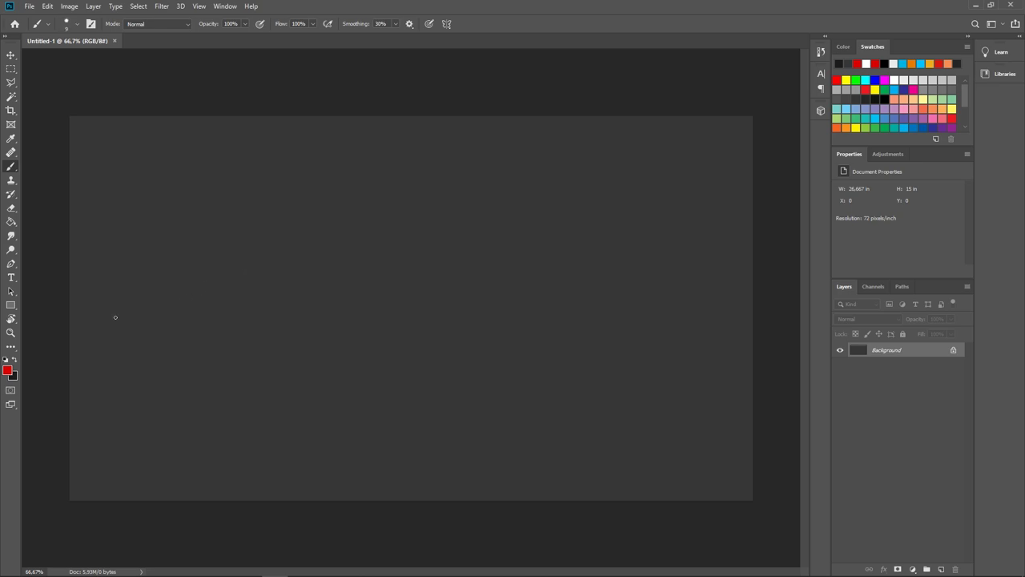
In the blank Photoshop document, set the foreground colour to white for the brush.
{"action": "left_click", "coordinate": [7, 369]}
{"action": "left_click_drag", "start_coordinate": [210, 412], "coordinate": [156, 409]}
{"action": "left_click", "coordinate": [422, 386]}
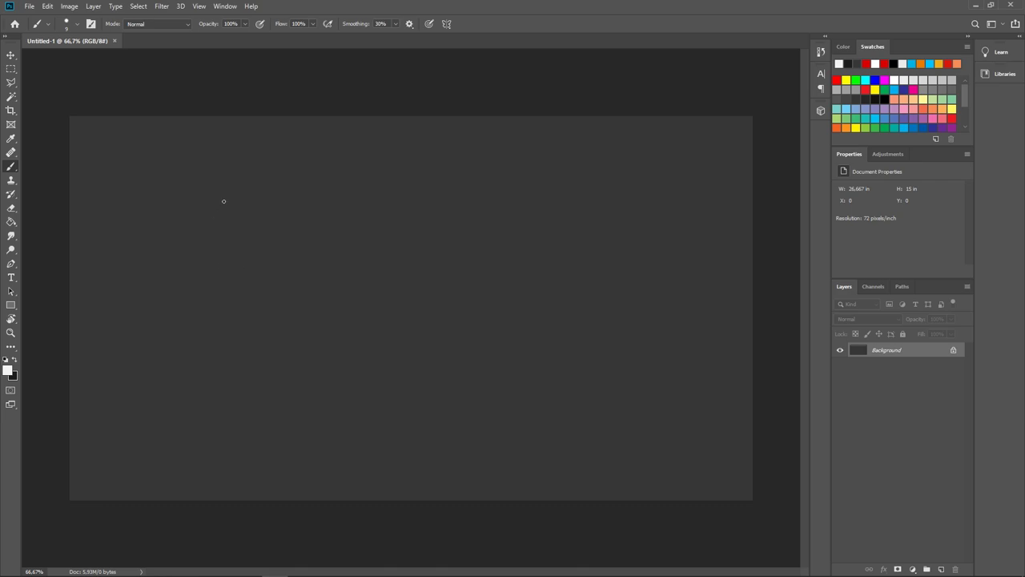
Paint a straight, nearly vertical axis on the canvas and handwrite the label "Confidence" beside it.
{"action": "left_click_drag", "start_coordinate": [225, 182], "coordinate": [183, 446]}
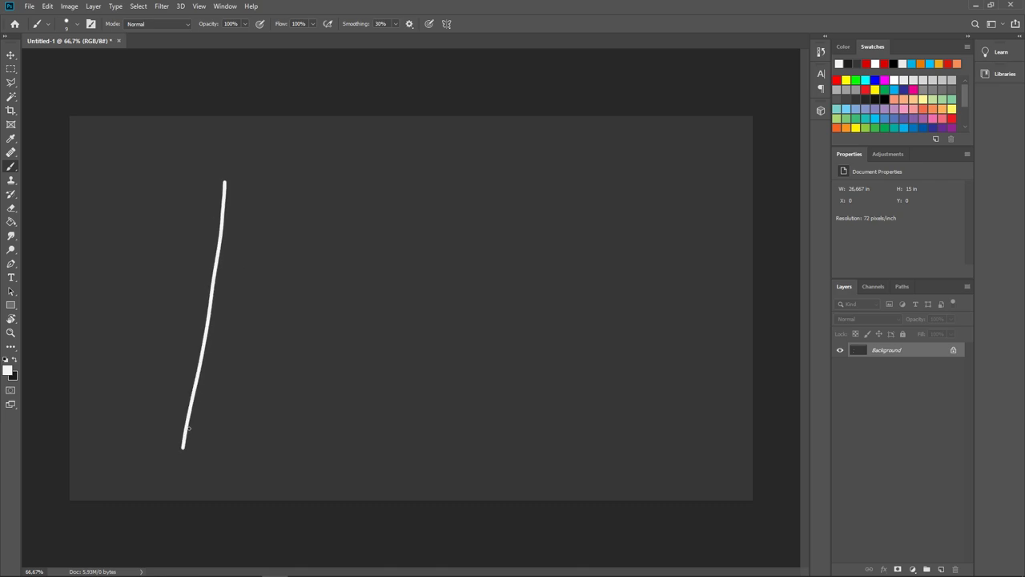
{"action": "key", "text": "ctrl+z"}
{"action": "left_click", "coordinate": [225, 173]}
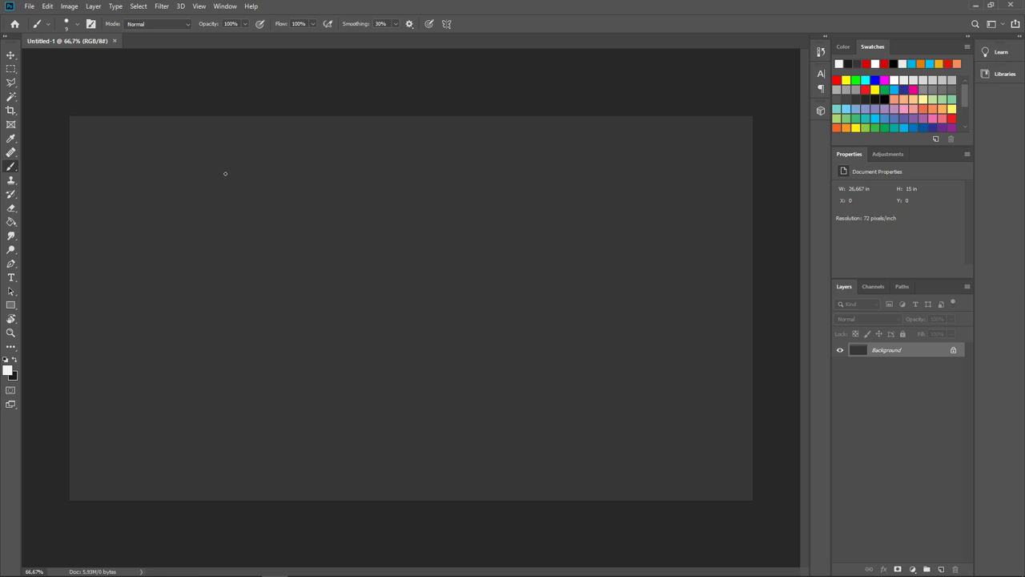
{"action": "left_click", "coordinate": [215, 446], "text": "shift"}
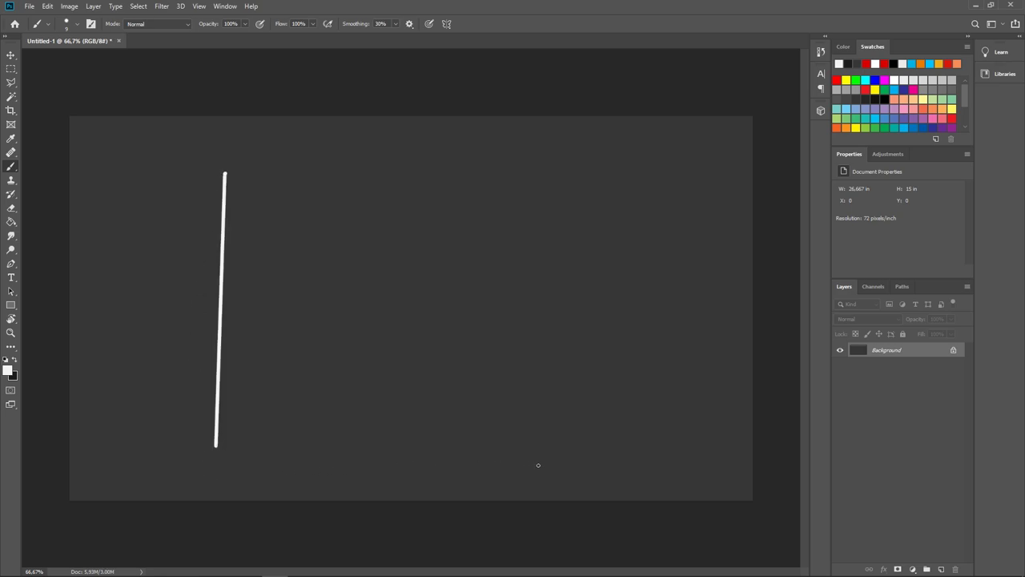
{"action": "mouse_move", "coordinate": [127, 264]}
{"action": "left_mouse_down"}
{"action": "mouse_move", "coordinate": [121, 280]}
{"action": "mouse_move", "coordinate": [194, 282]}
{"action": "left_mouse_up"}
Enlarge the brush, paint a straight horizontal axis from the vertical axis's lower end and handwrite "Competence" beneath it.
{"action": "key", "text": "bracketright"}
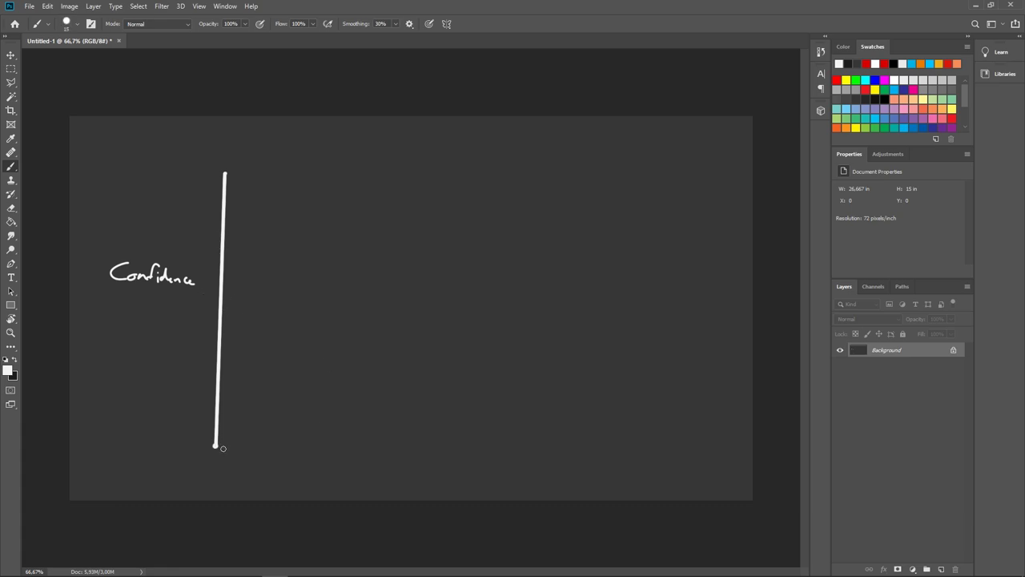
{"action": "left_click", "coordinate": [575, 452], "text": "shift"}
{"action": "left_click_drag", "start_coordinate": [336, 463], "coordinate": [340, 476]}
{"action": "left_click_drag", "start_coordinate": [351, 468], "coordinate": [447, 479]}
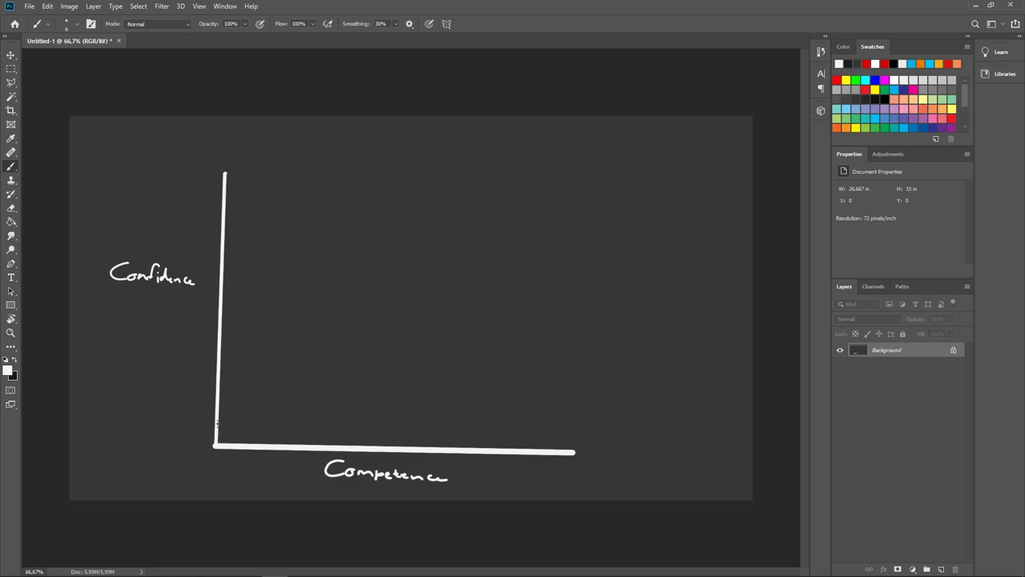
Paint a curve from the origin that rises steeply to a peak, dips to a trough and climbs again.
{"action": "right_click", "coordinate": [218, 421]}
{"action": "left_click", "coordinate": [218, 421]}
{"action": "left_click_drag", "start_coordinate": [218, 420], "coordinate": [287, 208]}
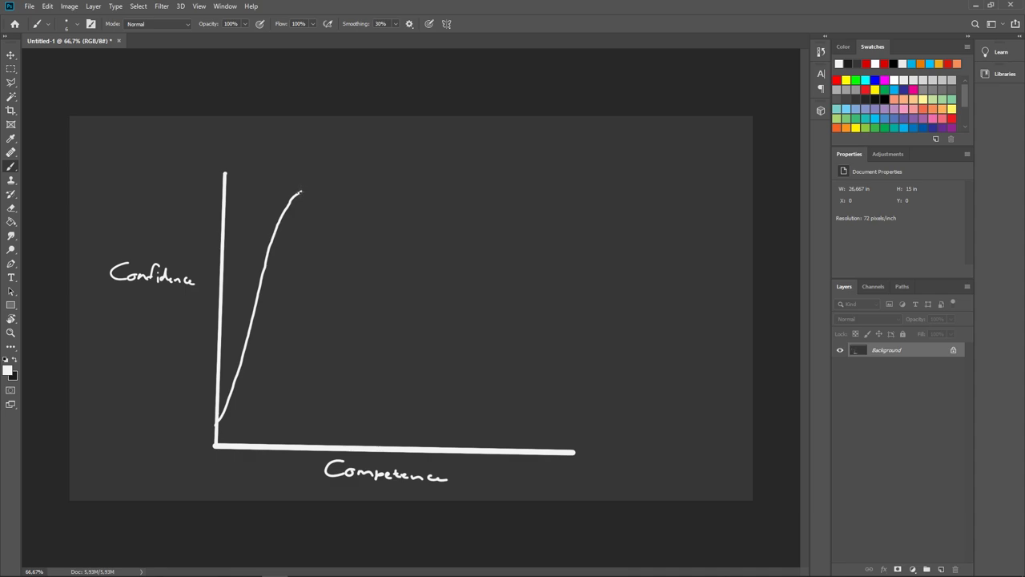
{"action": "right_click", "coordinate": [308, 187]}
{"action": "key", "text": "Escape"}
{"action": "mouse_move", "coordinate": [295, 194]}
{"action": "left_mouse_down"}
{"action": "mouse_move", "coordinate": [318, 197]}
{"action": "mouse_move", "coordinate": [366, 305]}
{"action": "left_mouse_up"}
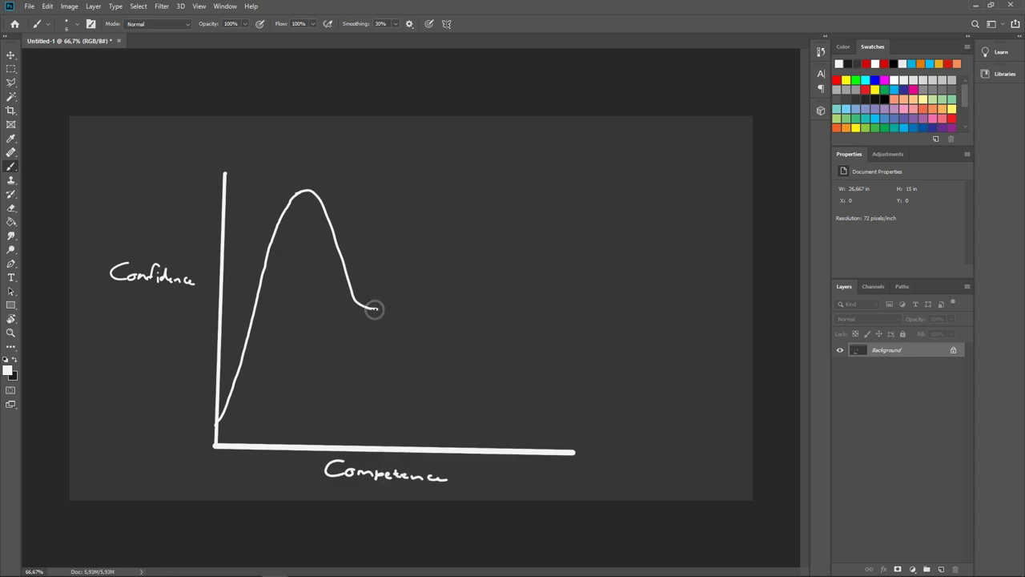
{"action": "mouse_move", "coordinate": [376, 308]}
{"action": "left_mouse_down"}
{"action": "mouse_move", "coordinate": [422, 309]}
{"action": "mouse_move", "coordinate": [460, 290]}
{"action": "mouse_move", "coordinate": [568, 180]}
{"action": "left_mouse_up"}
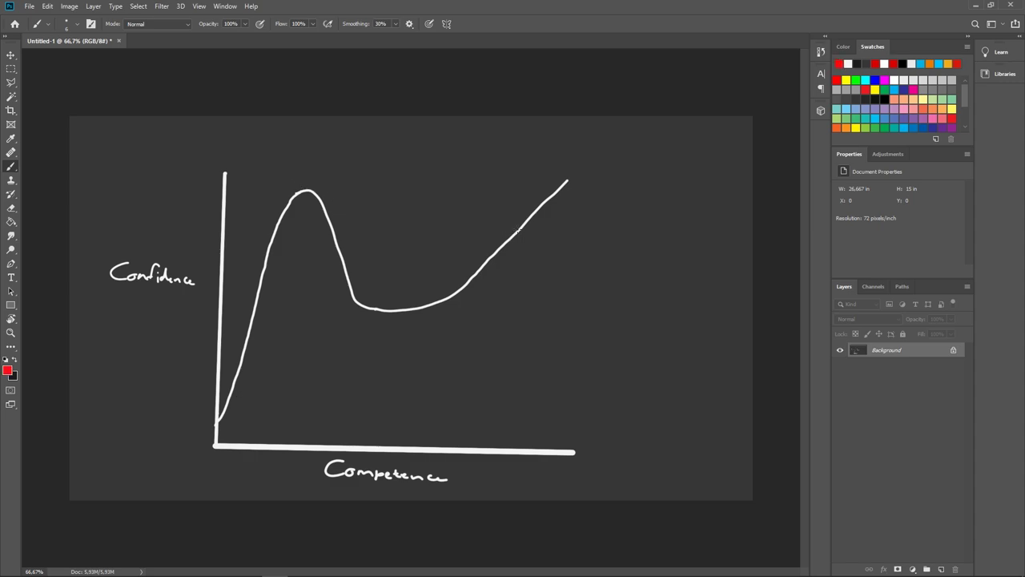
Circle the curve's early peak and a point on its final climb in red.
{"action": "left_click_drag", "start_coordinate": [512, 229], "coordinate": [499, 236]}
{"action": "mouse_move", "coordinate": [312, 186]}
{"action": "left_mouse_down"}
{"action": "mouse_move", "coordinate": [286, 194]}
{"action": "mouse_move", "coordinate": [321, 193]}
{"action": "mouse_move", "coordinate": [307, 182]}
{"action": "left_mouse_up"}
Set the foreground colour to ffffff, mark the curve's trough and paint a flatter path to it from the early rise.
{"action": "left_click", "coordinate": [7, 369]}
{"action": "type", "text": "ffffff"}
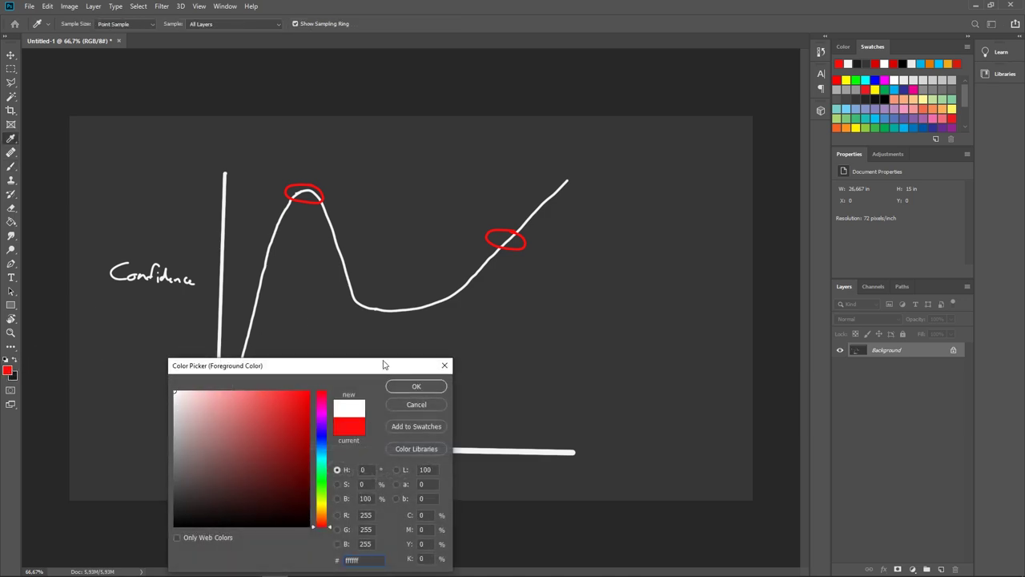
{"action": "left_click", "coordinate": [415, 386]}
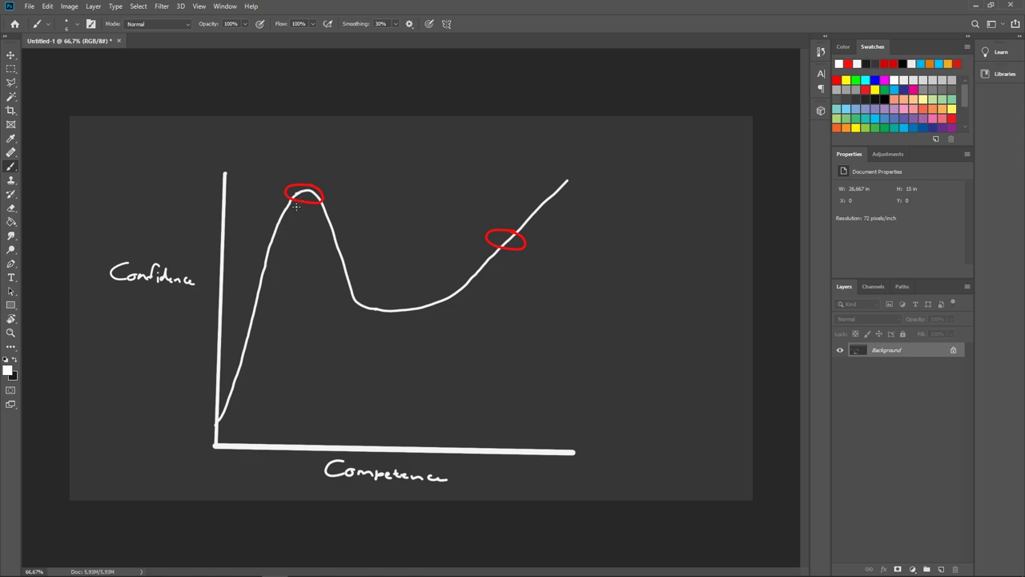
{"action": "left_click_drag", "start_coordinate": [381, 309], "coordinate": [391, 308]}
{"action": "mouse_move", "coordinate": [245, 341]}
{"action": "left_mouse_down"}
{"action": "mouse_move", "coordinate": [287, 320]}
{"action": "mouse_move", "coordinate": [399, 304]}
{"action": "left_mouse_up"}
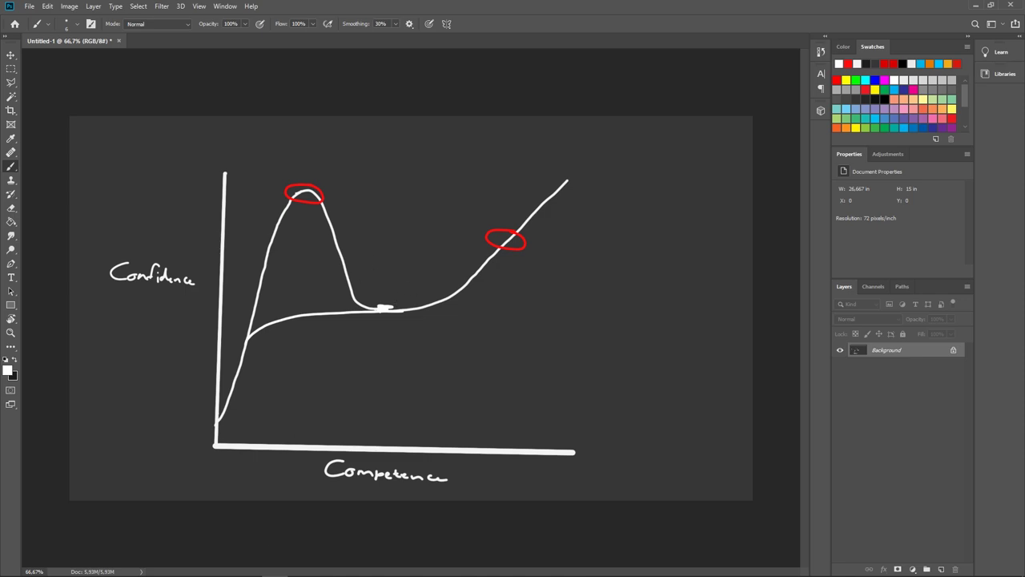
Switch back to Houdini and open the GRAIN_RENDER network with the grain disc in view.
{"action": "mouse_move", "coordinate": [272, 568]}
{"action": "left_click", "coordinate": [171, 566]}
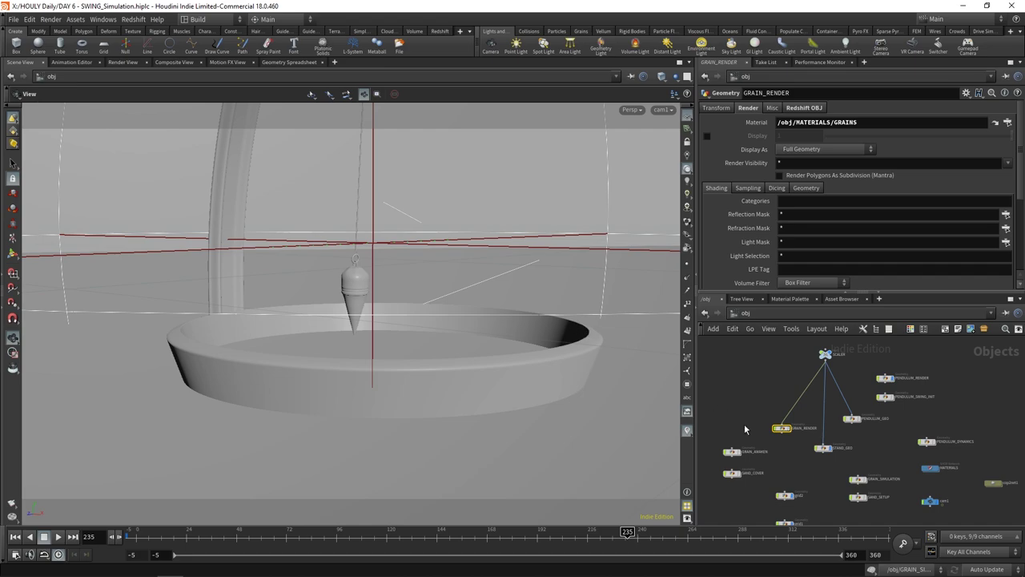
{"action": "double_click", "coordinate": [778, 427]}
{"action": "left_click_drag", "start_coordinate": [435, 320], "coordinate": [432, 399]}
{"action": "middle_click_drag", "start_coordinate": [809, 389], "coordinate": [810, 421]}
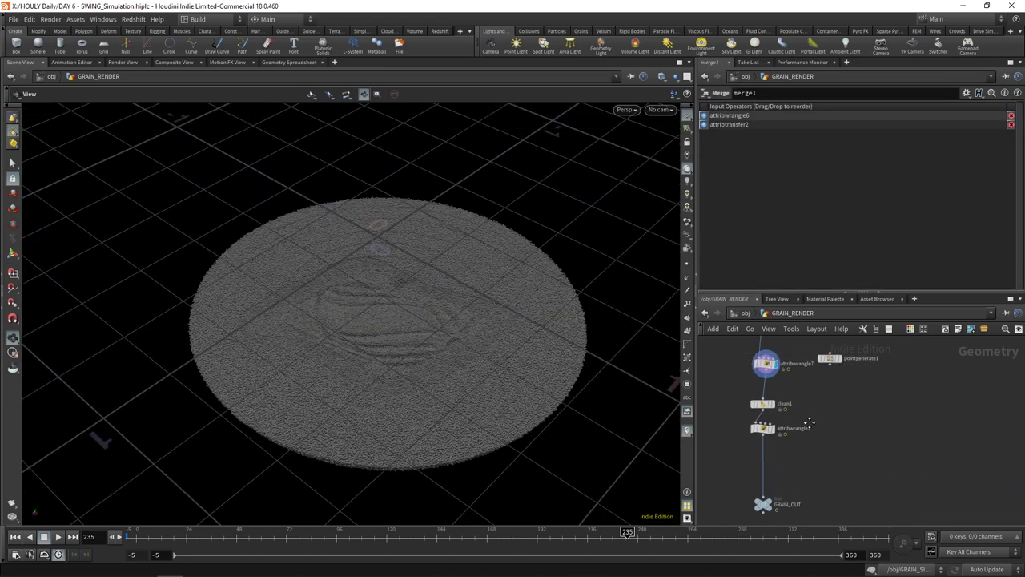
Display merge1 again and view its pendulum grooves from above.
{"action": "middle_click_drag", "start_coordinate": [809, 367], "coordinate": [819, 475]}
{"action": "scroll", "coordinate": [818, 476], "scroll_direction": "up", "scroll_amount": 2}
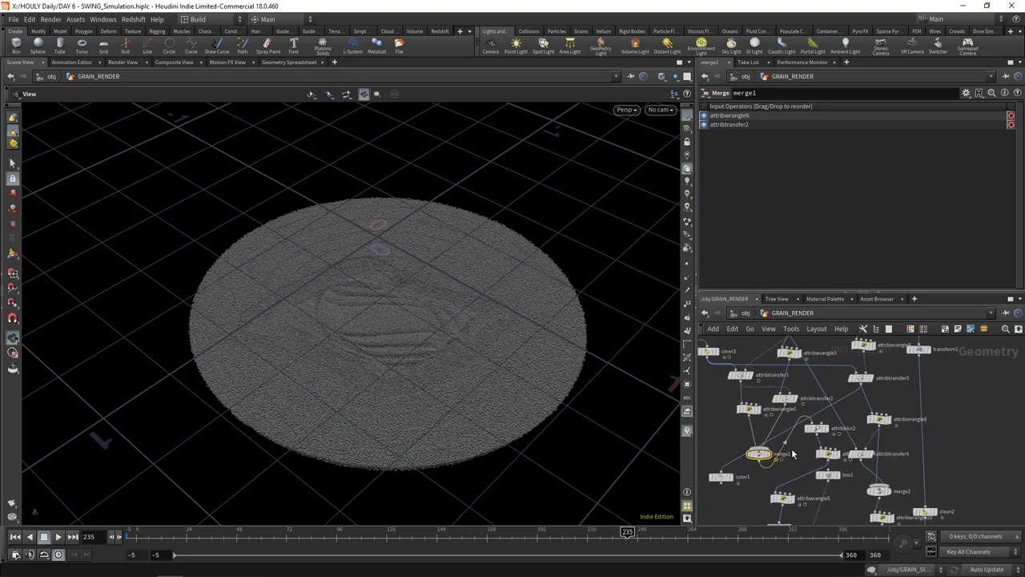
{"action": "left_click", "coordinate": [768, 453]}
{"action": "left_click_drag", "start_coordinate": [374, 376], "coordinate": [384, 441]}
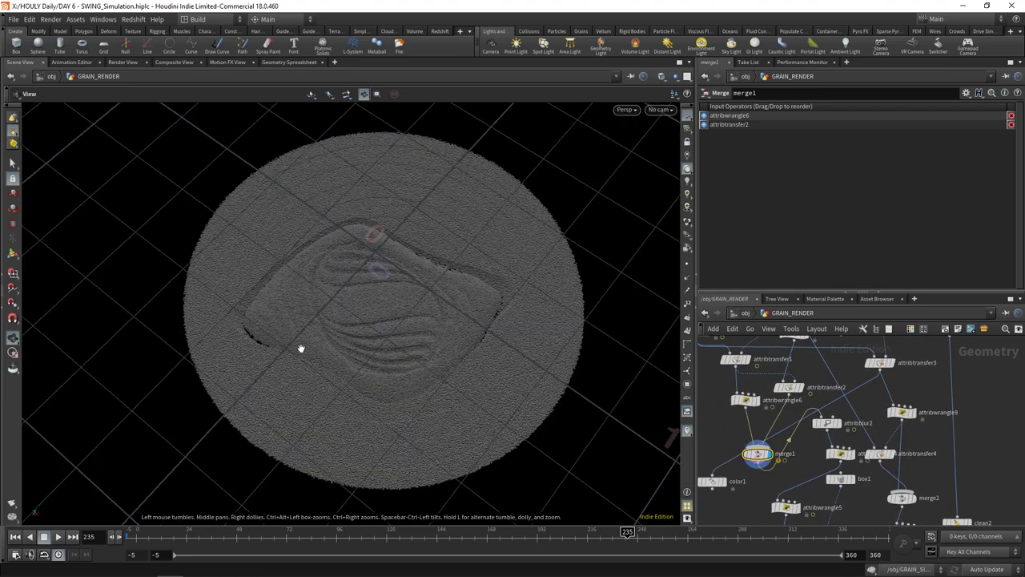
Compare the grain selection of group1 with the result of blast1, then return to the object level.
{"action": "middle_click_drag", "start_coordinate": [812, 503], "coordinate": [797, 361]}
{"action": "scroll", "coordinate": [797, 361], "scroll_direction": "down", "scroll_amount": 1}
{"action": "left_click", "coordinate": [793, 454]}
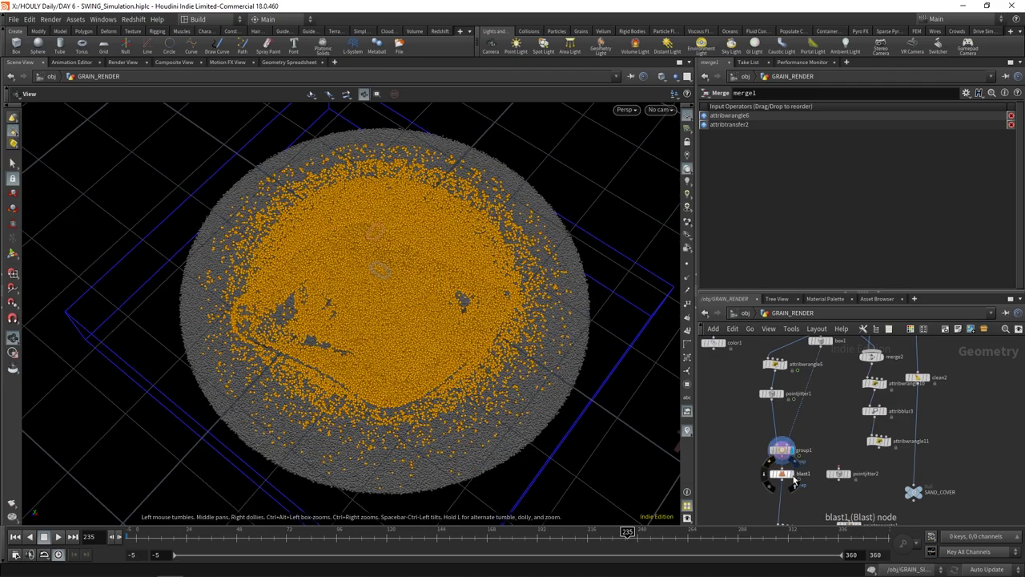
{"action": "left_click", "coordinate": [791, 475]}
{"action": "left_click_drag", "start_coordinate": [391, 349], "coordinate": [425, 328]}
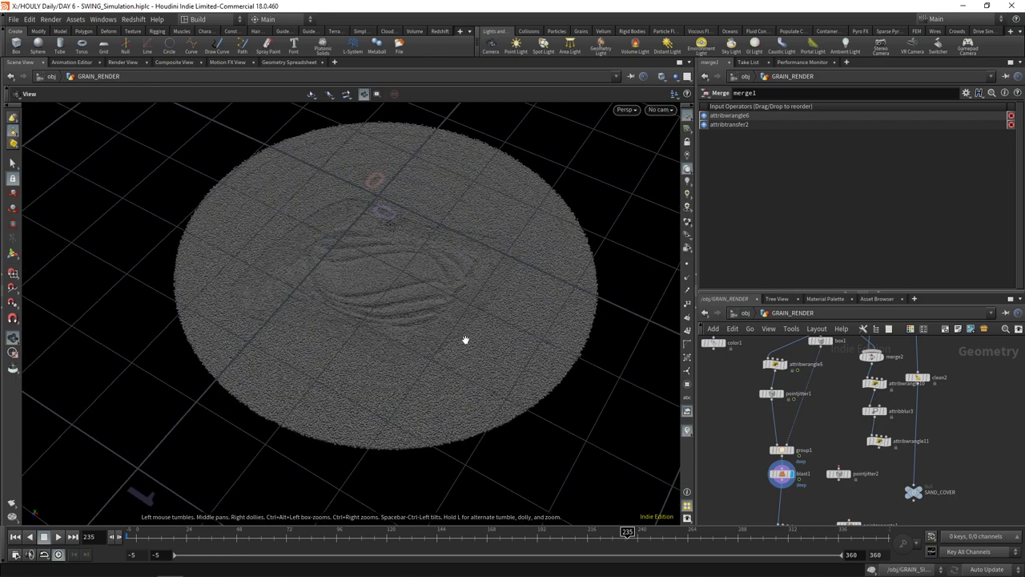
{"action": "key", "text": "u"}
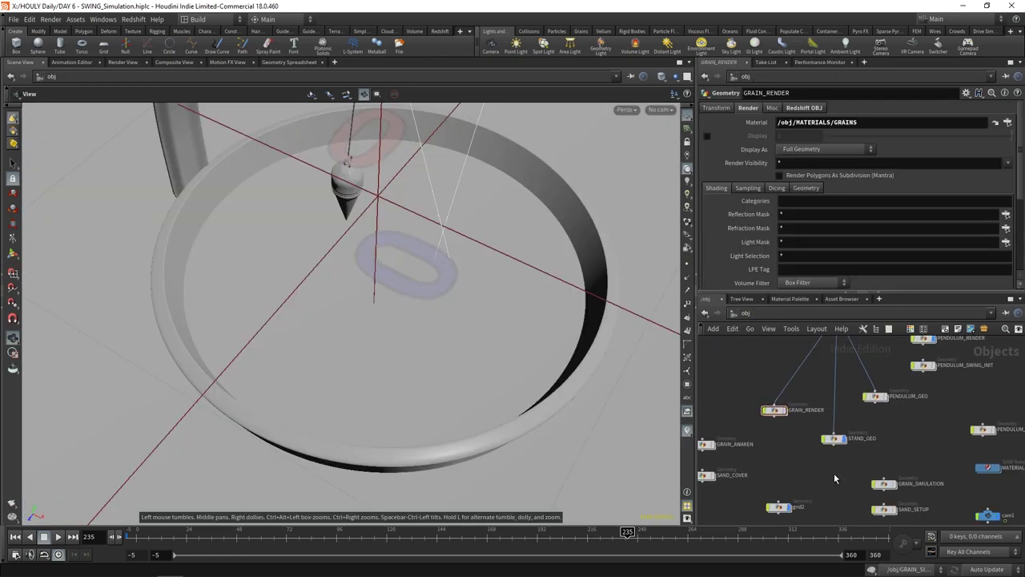